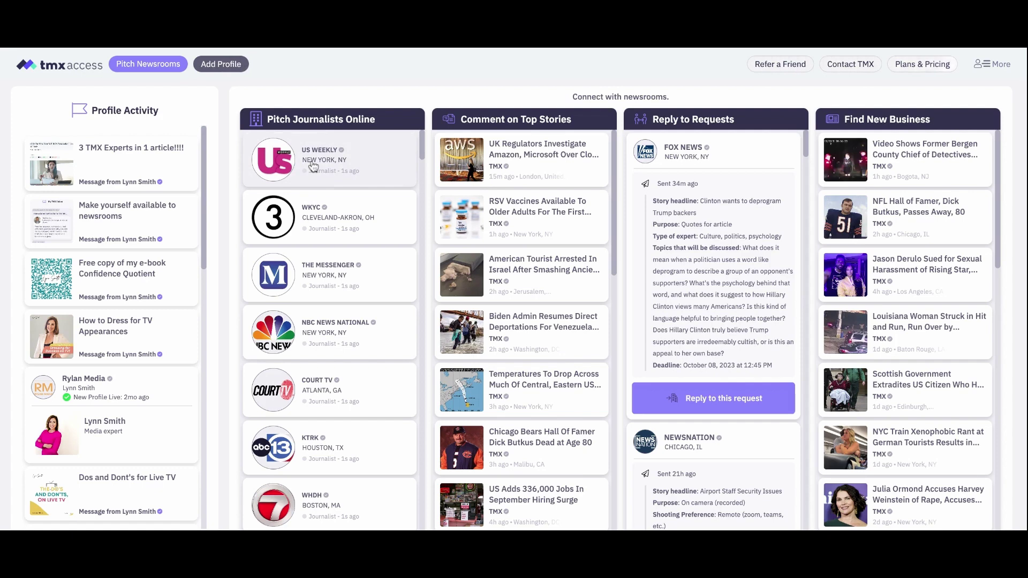
- Open the newsroom pitch form from the US Weekly entry, inspect its subject line and message fields, and close it
{"action": "left_click", "coordinate": [313, 166]}
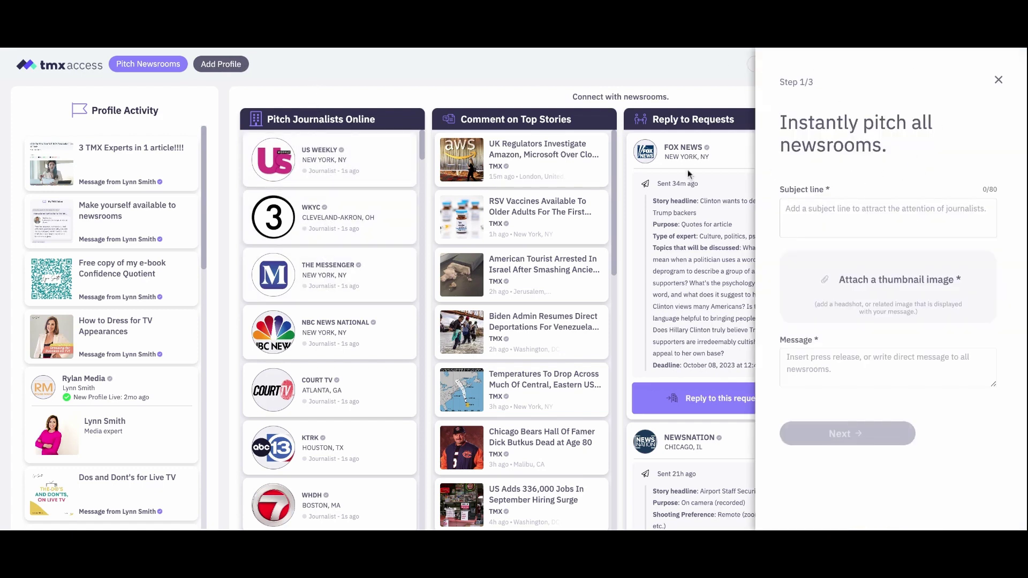
{"action": "left_click", "coordinate": [796, 222]}
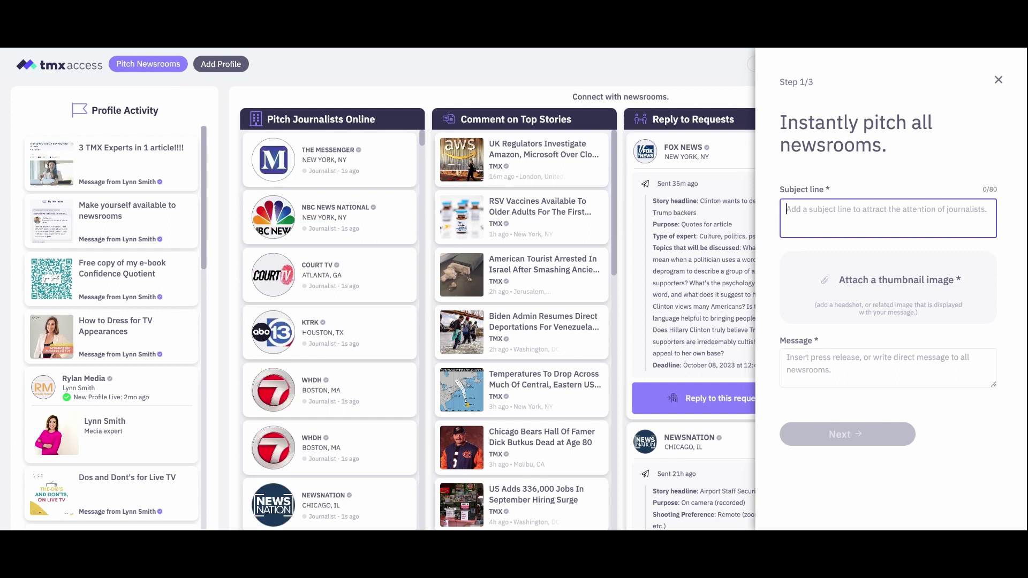
{"action": "left_click", "coordinate": [837, 368]}
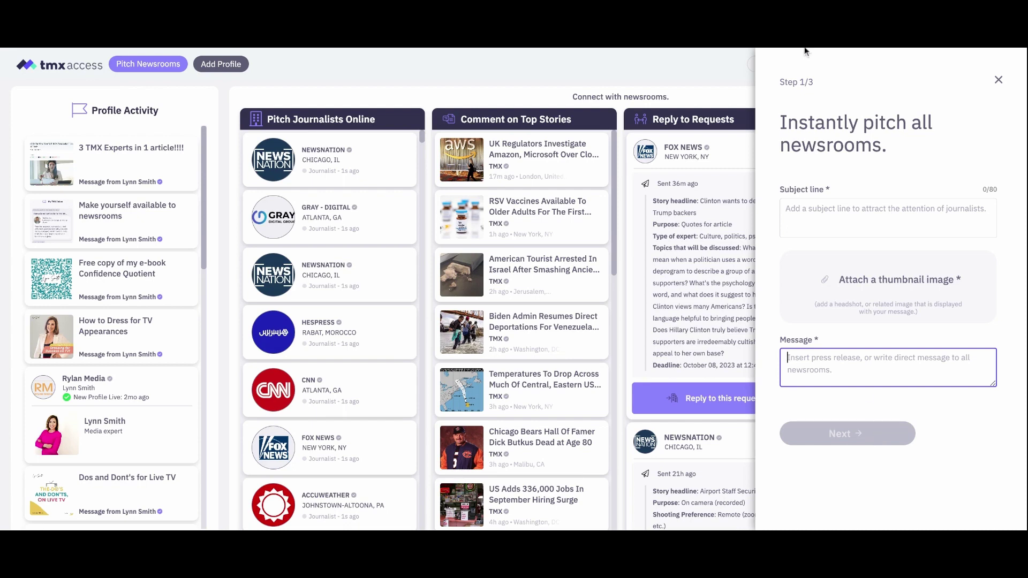
{"action": "left_click", "coordinate": [998, 80]}
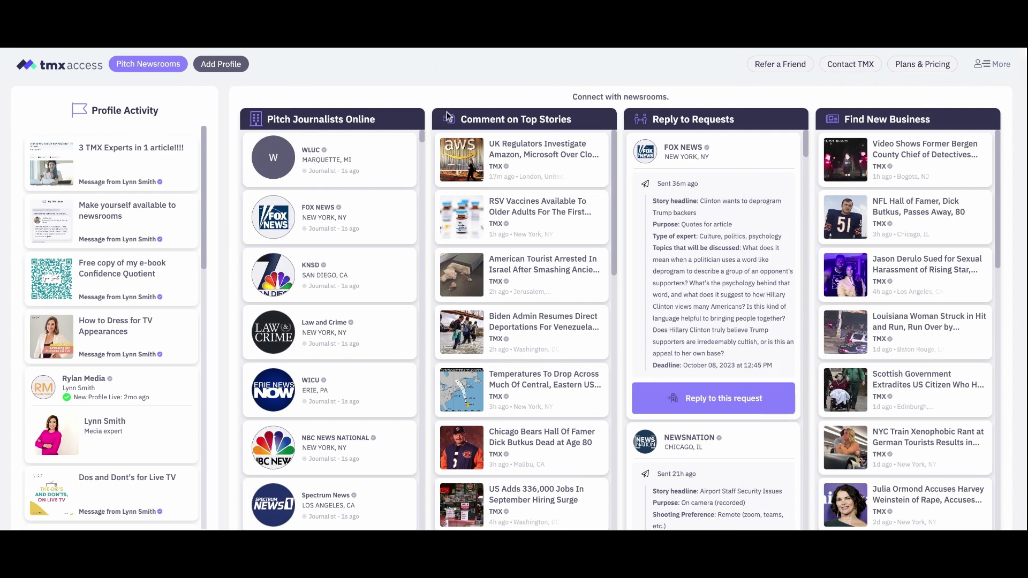
- Bring up the form for pitching all newsrooms from the dashboard and close it without entering a pitch
{"action": "left_click", "coordinate": [148, 64]}
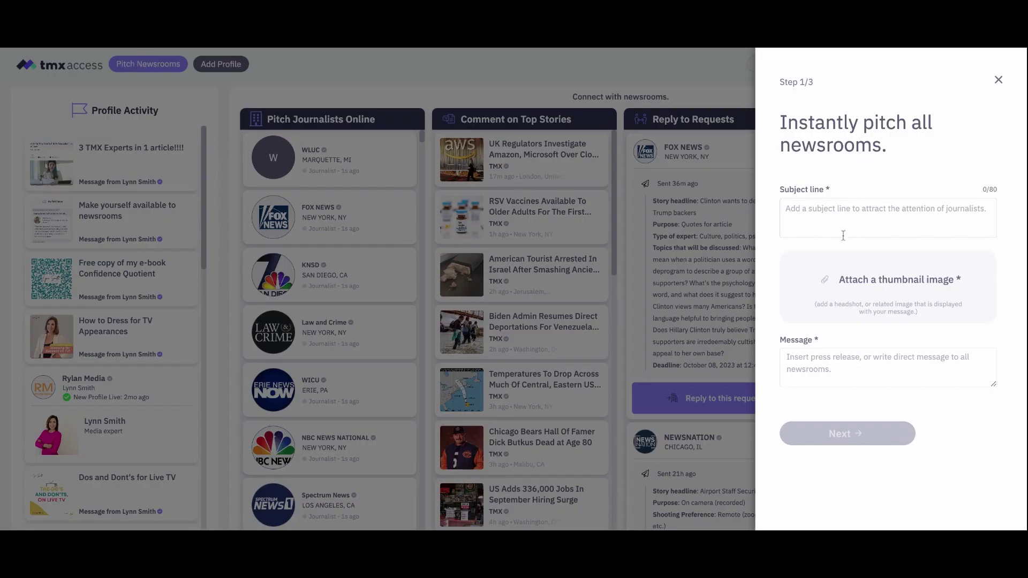
{"action": "left_click", "coordinate": [998, 80]}
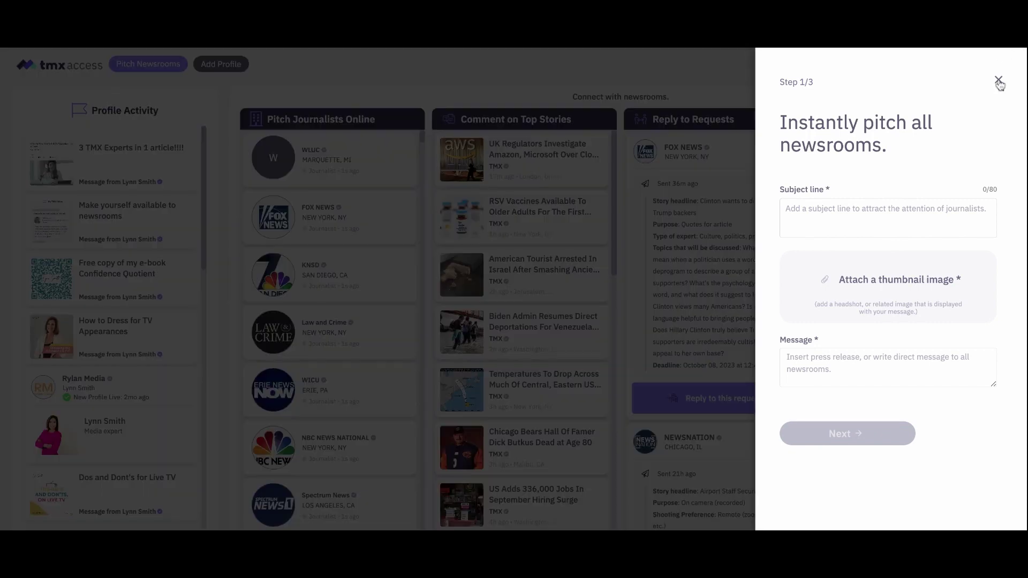
{"action": "left_click", "coordinate": [884, 298]}
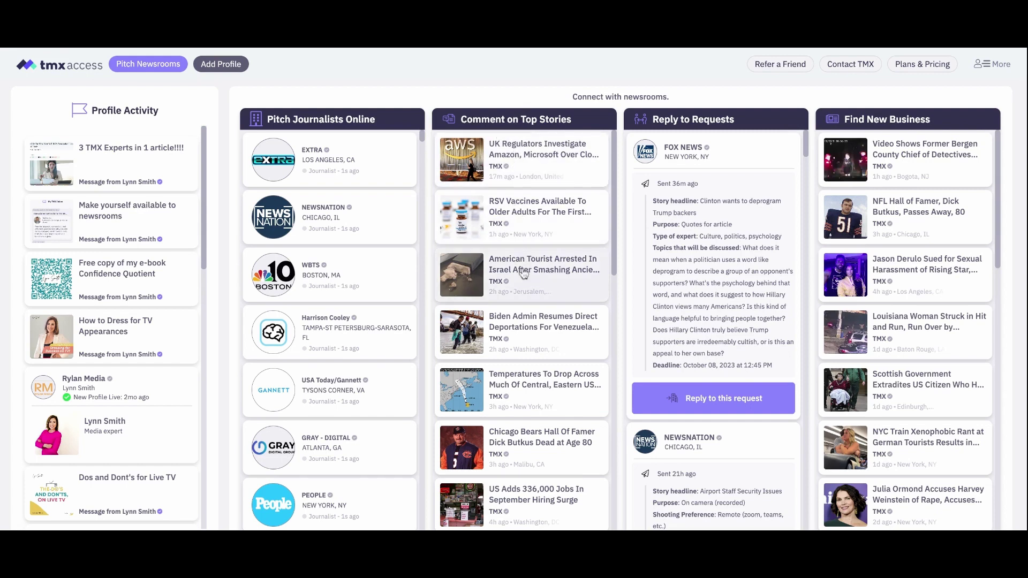
- Browse the top stories open for comment and open the one about UK regulators investigating Amazon and Microsoft
{"action": "scroll", "coordinate": [523, 273], "scroll_direction": "down", "scroll_amount": 5}
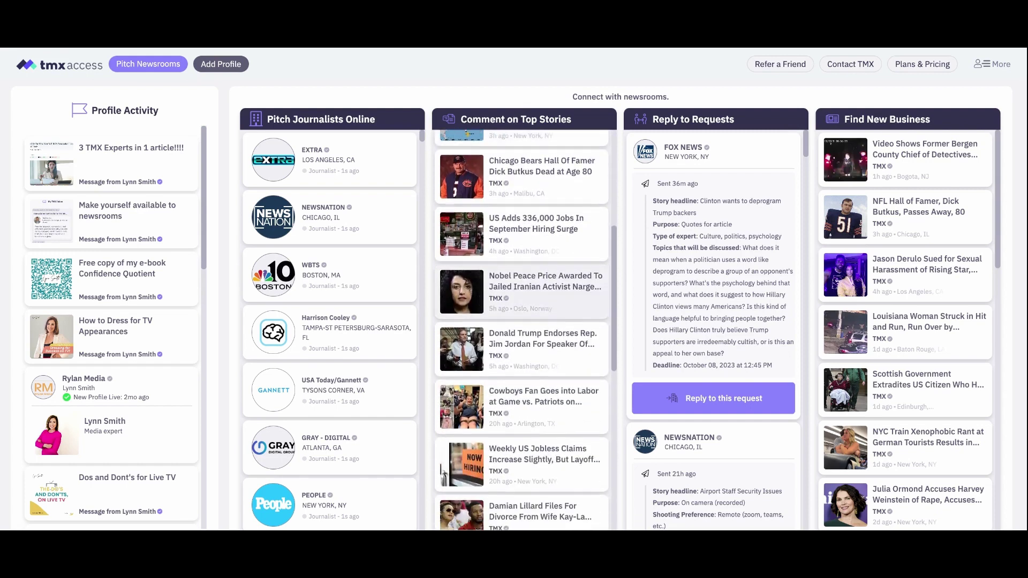
{"action": "scroll", "coordinate": [524, 284], "scroll_direction": "down", "scroll_amount": 5}
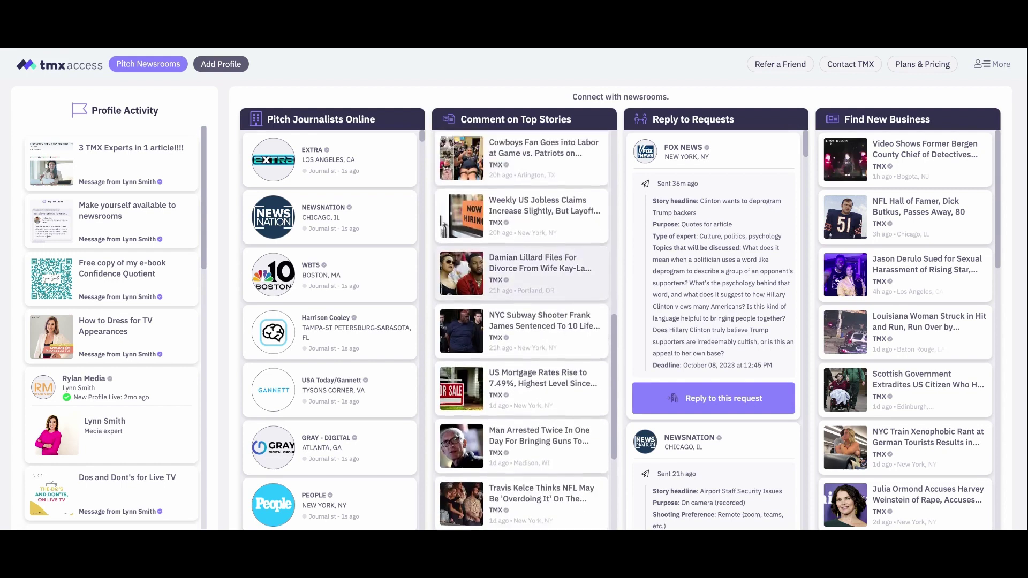
{"action": "scroll", "coordinate": [514, 161], "scroll_direction": "up", "scroll_amount": 10}
{"action": "left_click", "coordinate": [514, 157]}
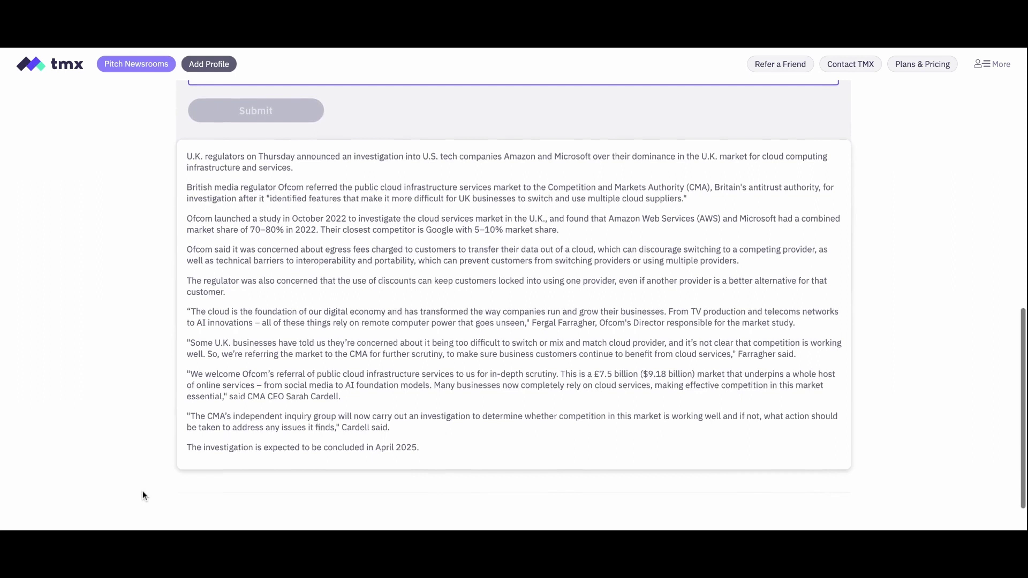
- Examine the story text and its quote submission form, including the commenter selection, and return to the dashboard
{"action": "scroll", "coordinate": [142, 493], "scroll_direction": "down", "scroll_amount": 1}
{"action": "scroll", "coordinate": [372, 350], "scroll_direction": "up", "scroll_amount": 3}
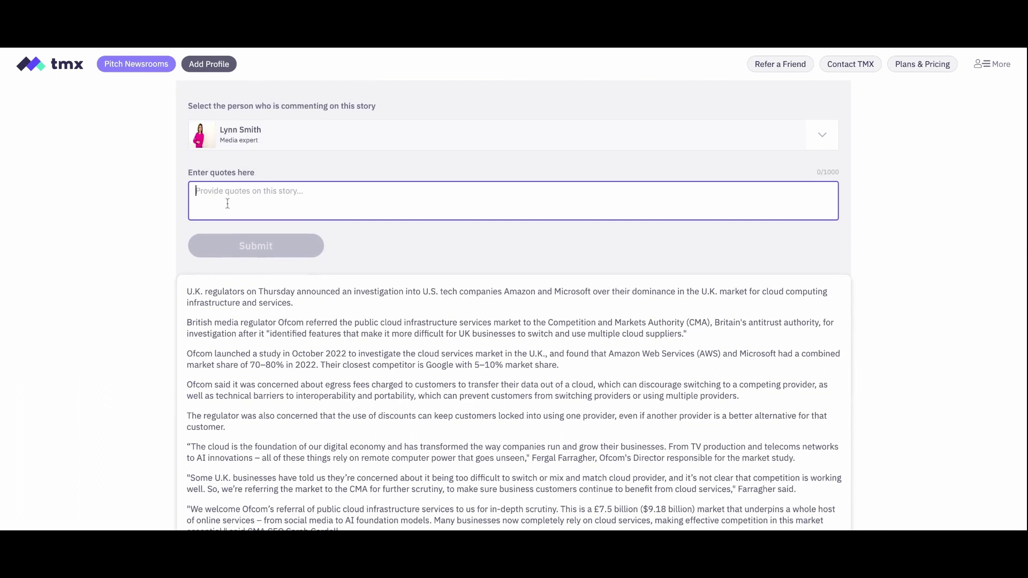
{"action": "scroll", "coordinate": [182, 290], "scroll_direction": "up", "scroll_amount": 1}
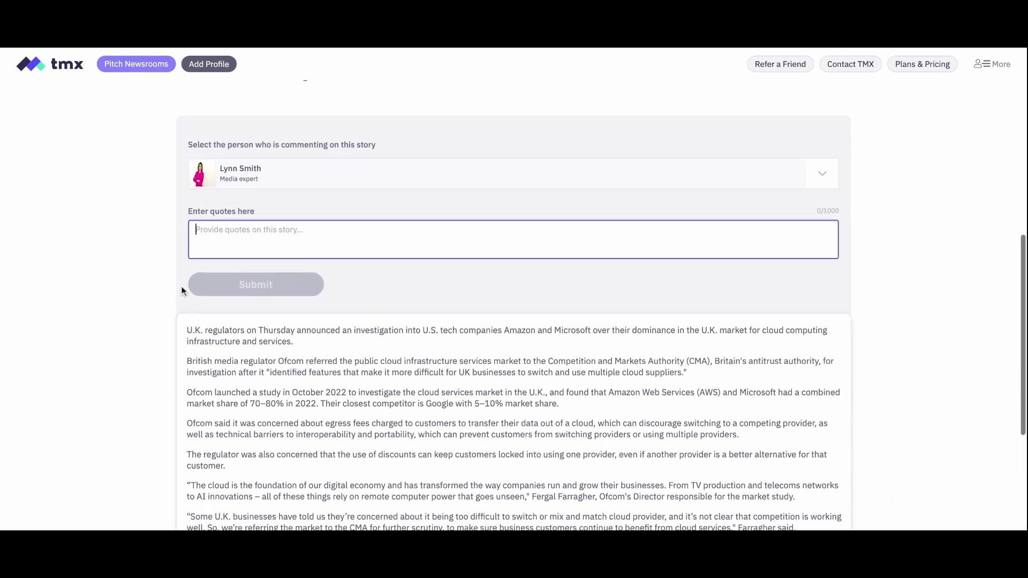
{"action": "scroll", "coordinate": [181, 290], "scroll_direction": "up", "scroll_amount": 2}
{"action": "scroll", "coordinate": [181, 294], "scroll_direction": "down", "scroll_amount": 1}
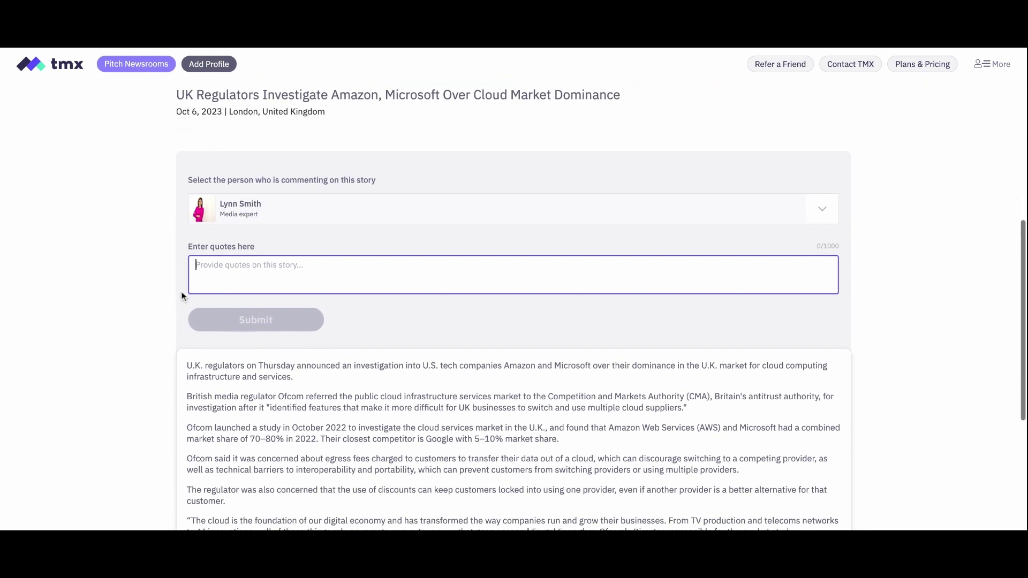
{"action": "scroll", "coordinate": [292, 160], "scroll_direction": "up", "scroll_amount": 1}
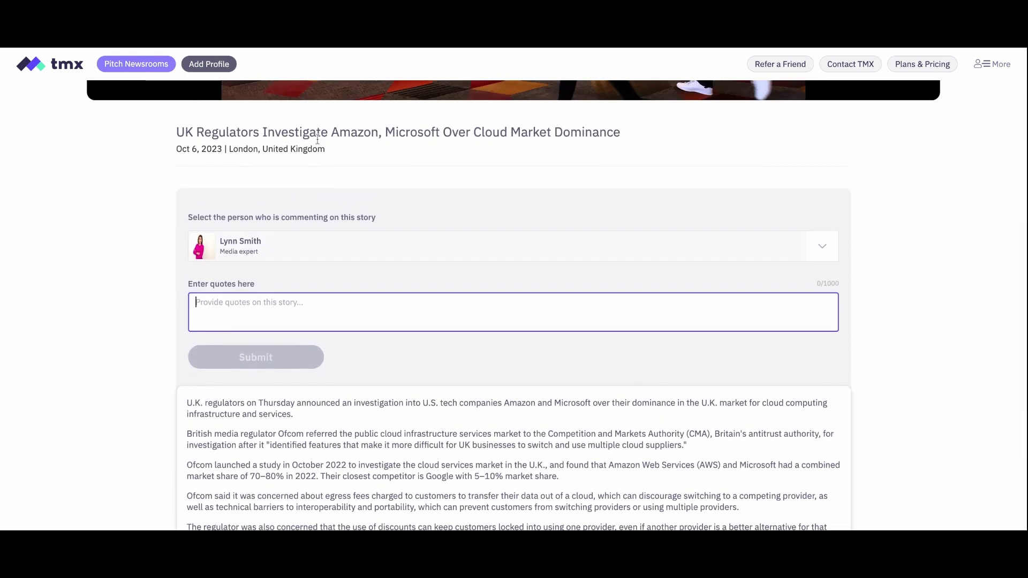
{"action": "scroll", "coordinate": [188, 302], "scroll_direction": "down", "scroll_amount": 1}
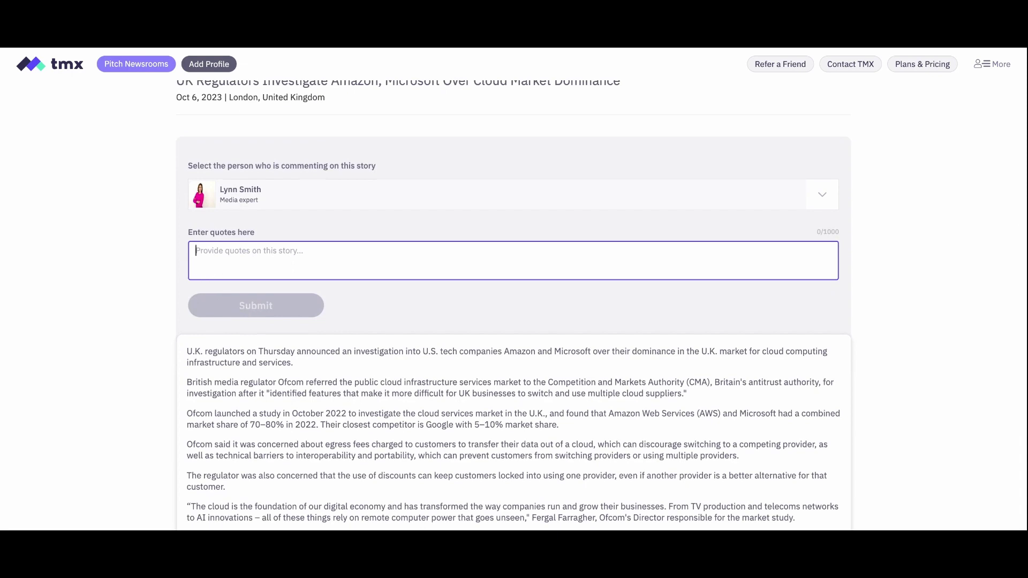
{"action": "scroll", "coordinate": [272, 395], "scroll_direction": "down", "scroll_amount": 3}
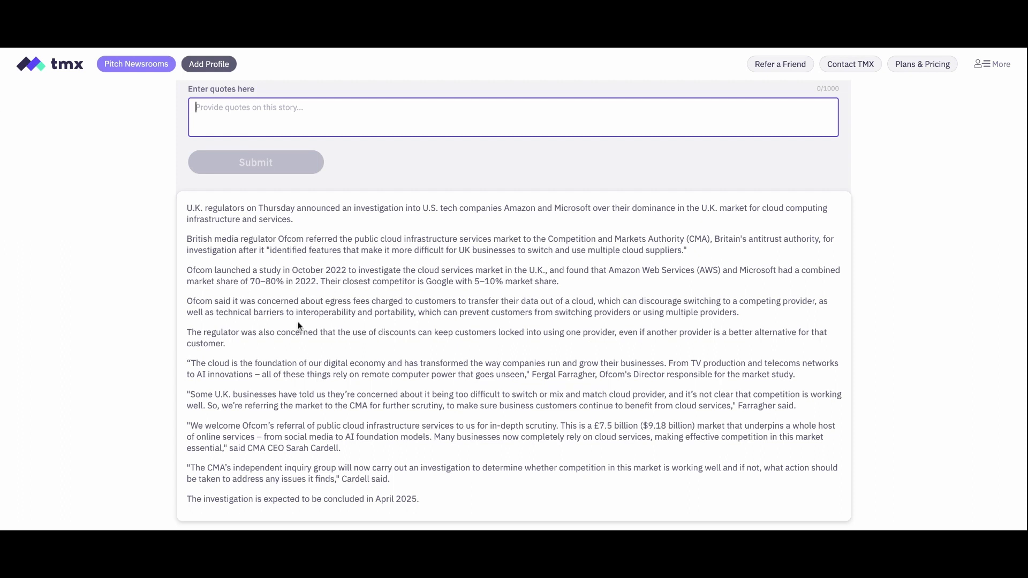
{"action": "scroll", "coordinate": [297, 321], "scroll_direction": "up", "scroll_amount": 1}
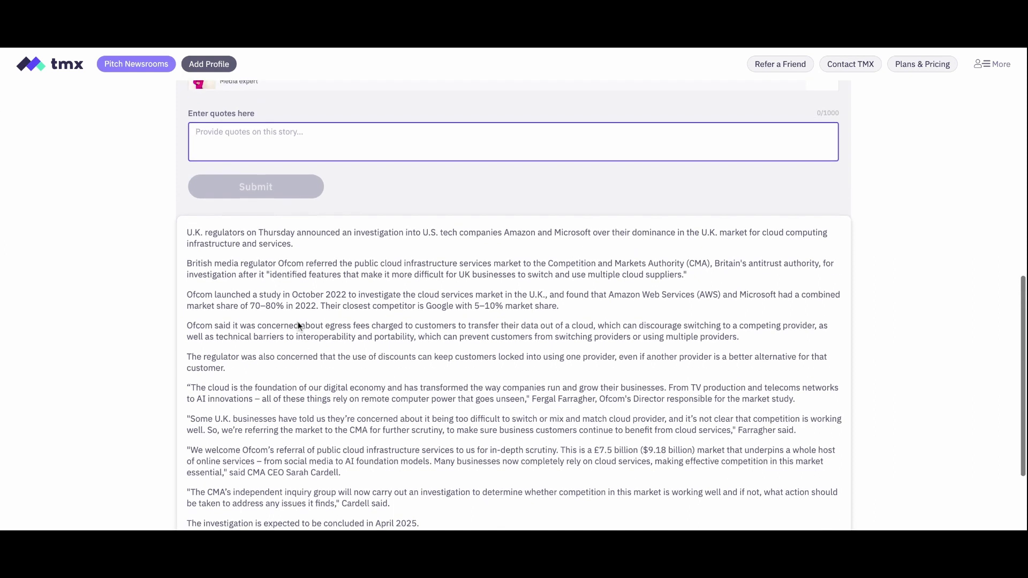
{"action": "left_click", "coordinate": [65, 50]}
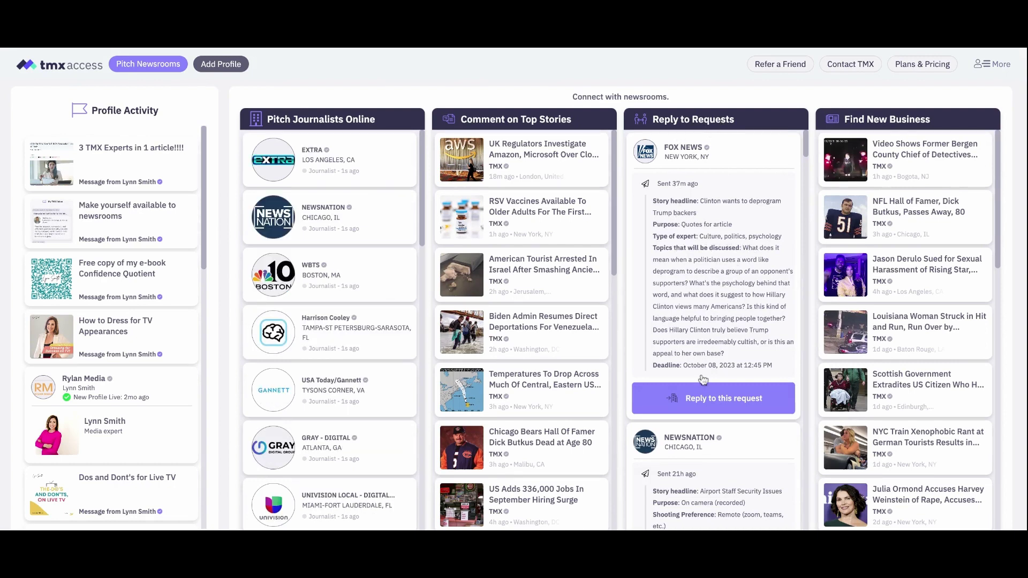
- Open a reply to the FOX NEWS request as "Right for me", select the expert profile, and close it without submitting
{"action": "left_click", "coordinate": [708, 408]}
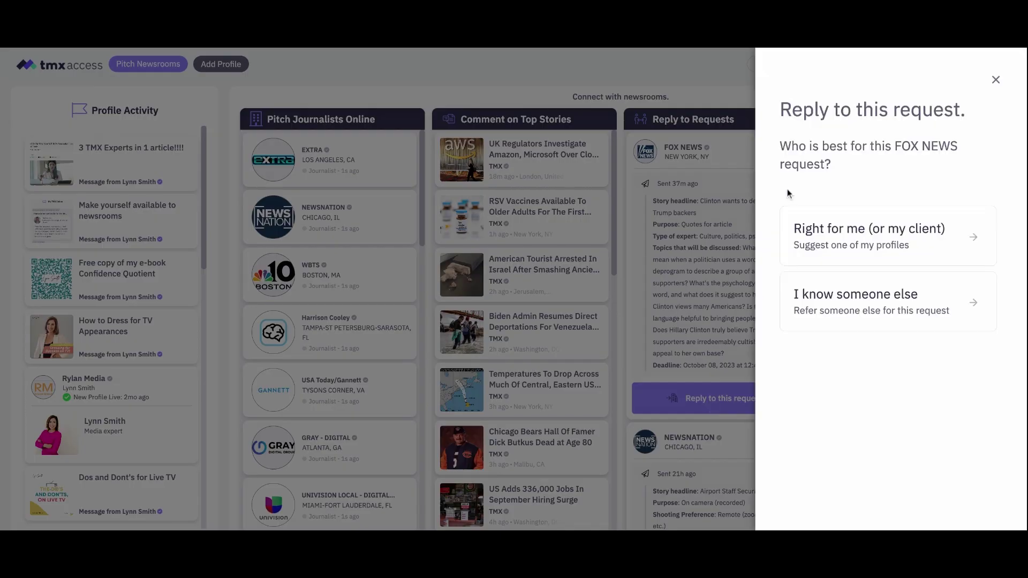
{"action": "left_click", "coordinate": [868, 236]}
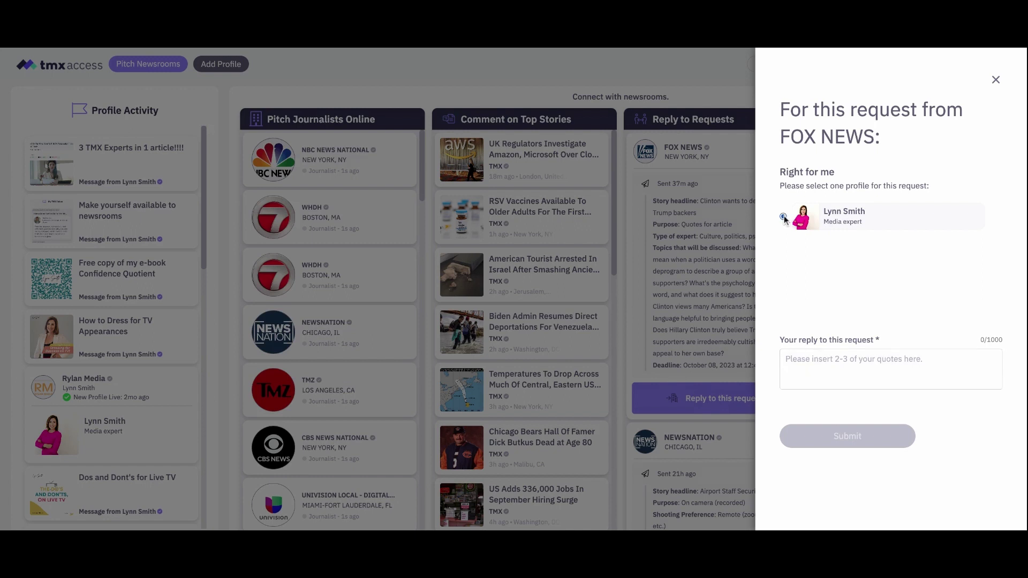
{"action": "left_click", "coordinate": [784, 216]}
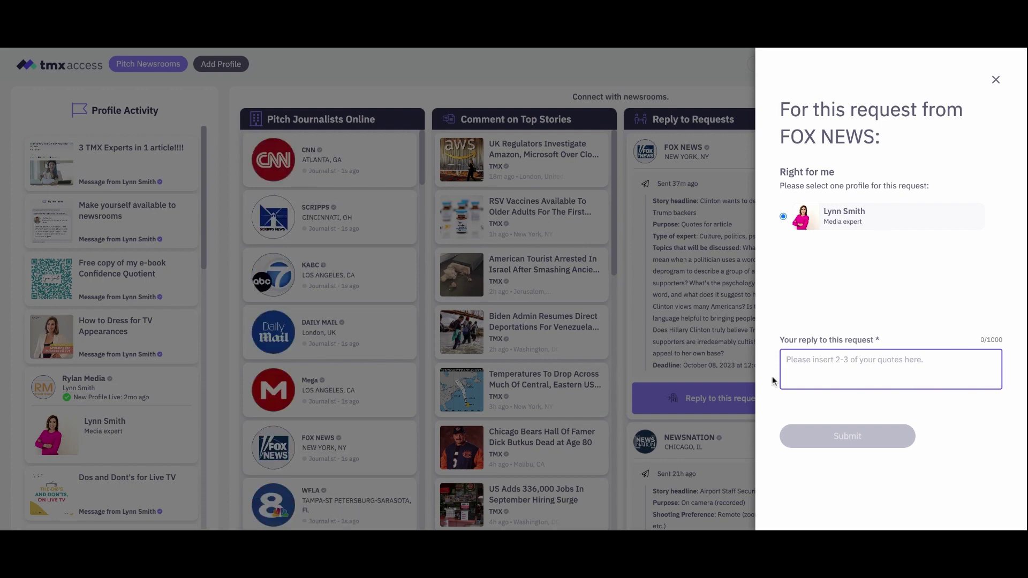
{"action": "left_click", "coordinate": [995, 79]}
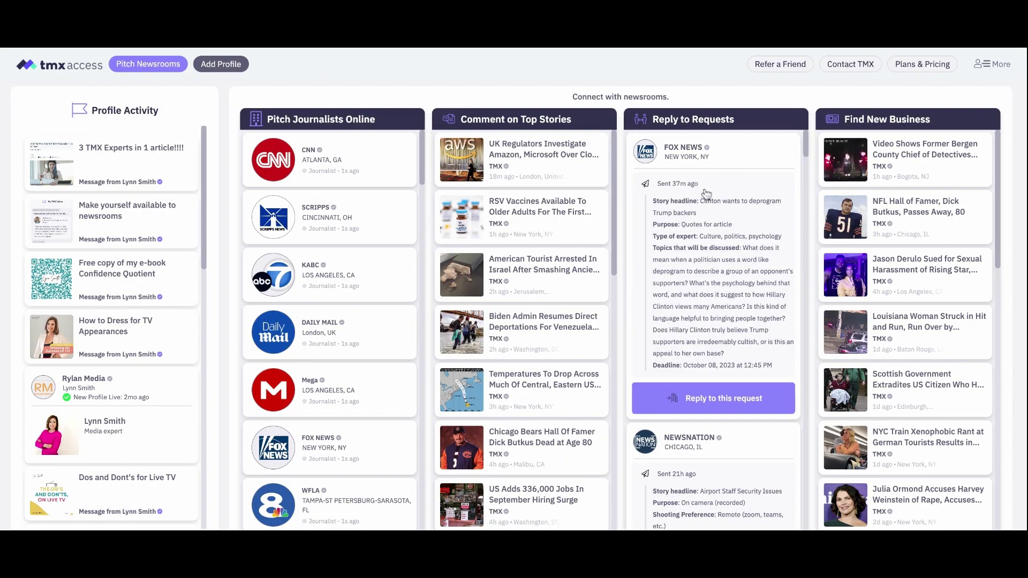
- Look through the older newsroom requests from NEWSNATION and New York Post
{"action": "scroll", "coordinate": [701, 471], "scroll_direction": "down", "scroll_amount": 3}
{"action": "scroll", "coordinate": [700, 473], "scroll_direction": "down", "scroll_amount": 2}
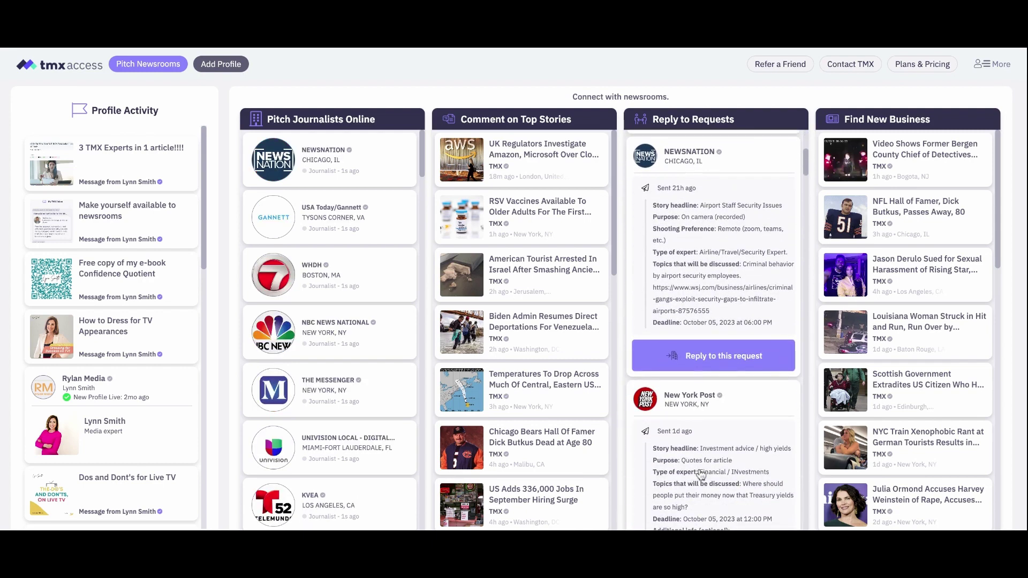
{"action": "scroll", "coordinate": [693, 398], "scroll_direction": "down", "scroll_amount": 4}
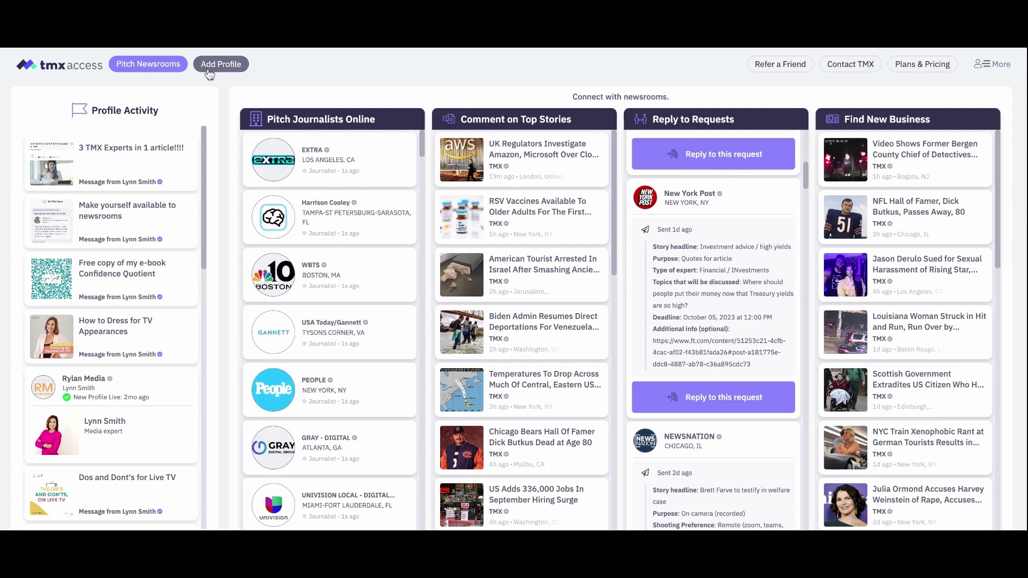
- Open the new profile form, review the details required in its first step, and close it
{"action": "left_click", "coordinate": [225, 66]}
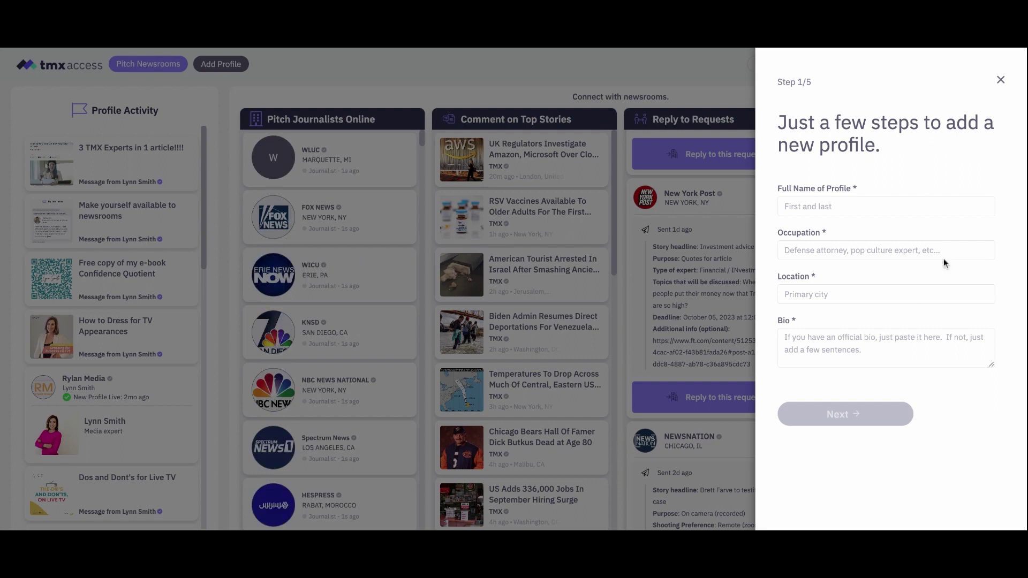
{"action": "left_click", "coordinate": [1000, 81]}
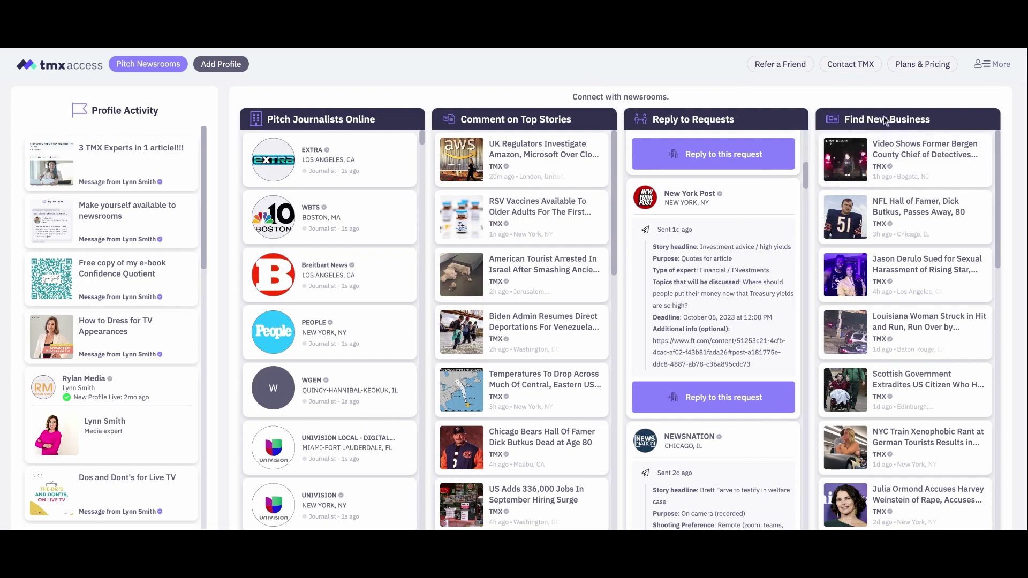
- Open a reply to the NEWSNATION request, select the expert profile, inspect the reply field, and close it without submitting
{"action": "left_click", "coordinate": [703, 166]}
{"action": "left_click", "coordinate": [842, 260]}
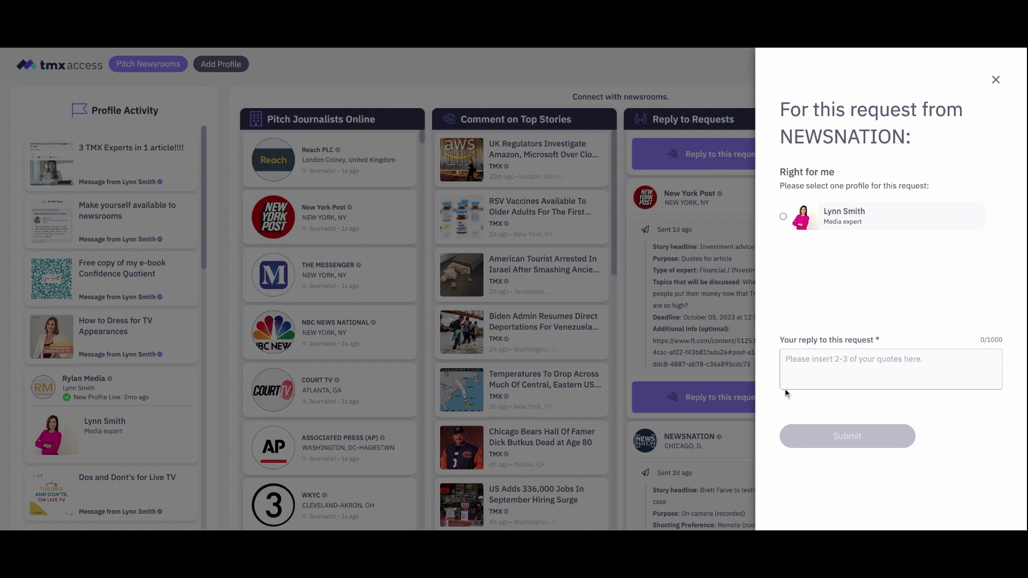
{"action": "left_click", "coordinate": [782, 219]}
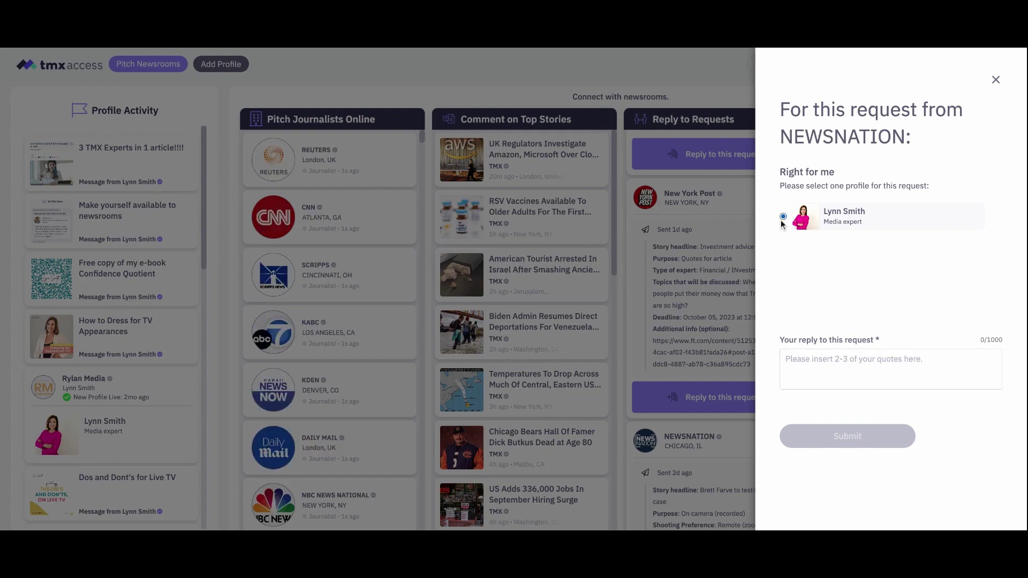
{"action": "left_click", "coordinate": [808, 350]}
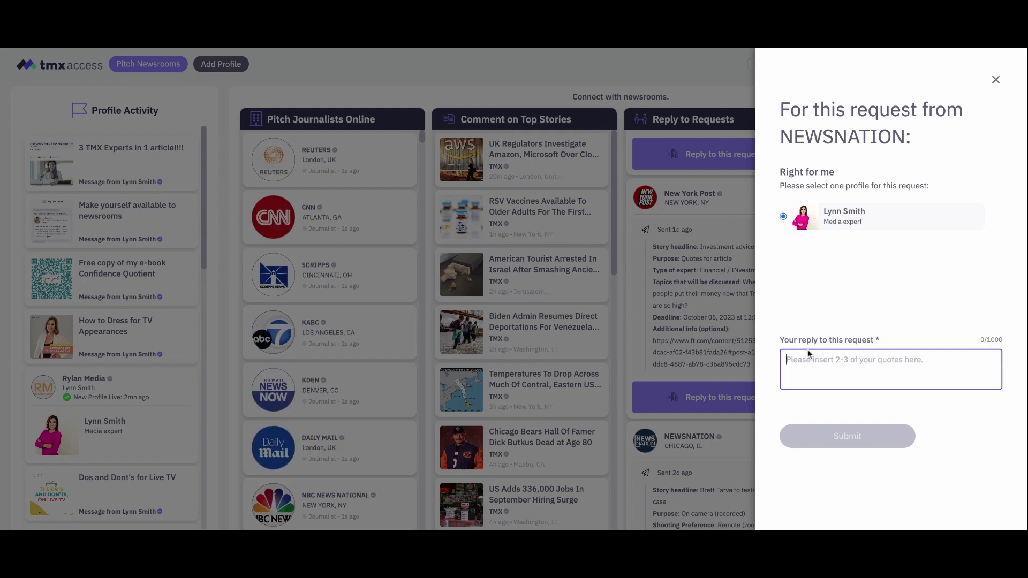
{"action": "left_click", "coordinate": [991, 83]}
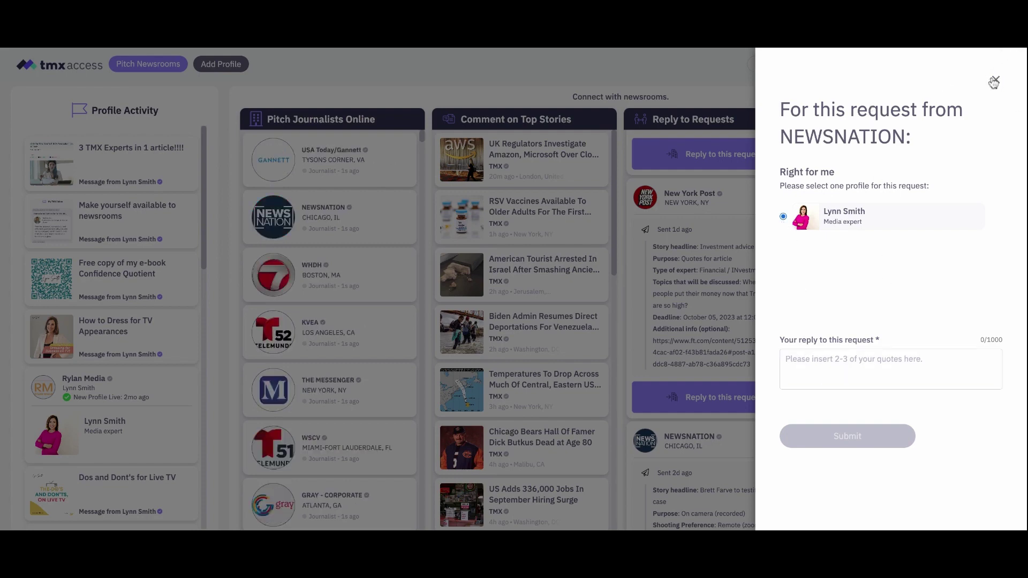
{"action": "left_click", "coordinate": [995, 80]}
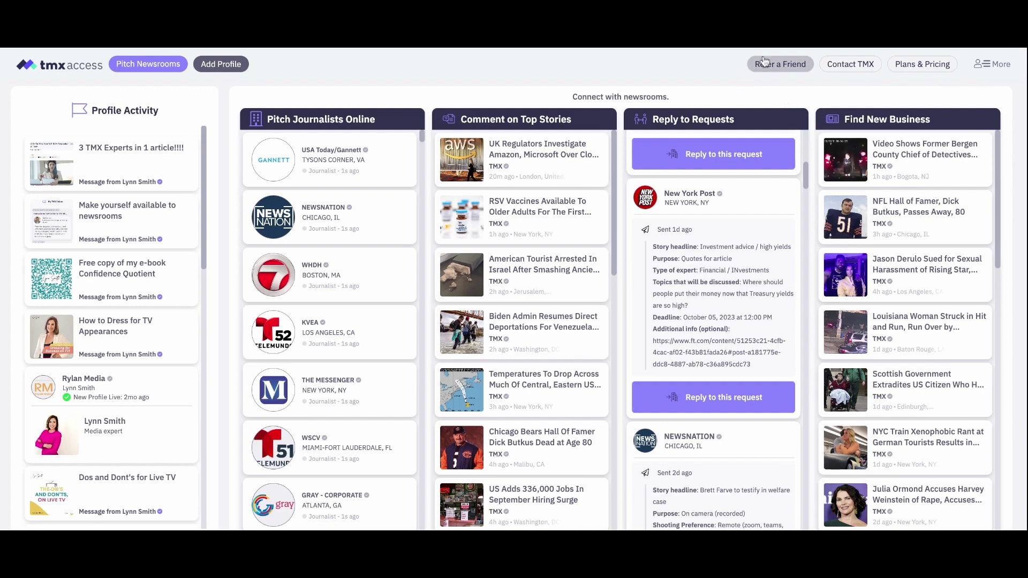
- View the Refer New Users options for sharing a link or sending invites, and close them
{"action": "left_click", "coordinate": [780, 68]}
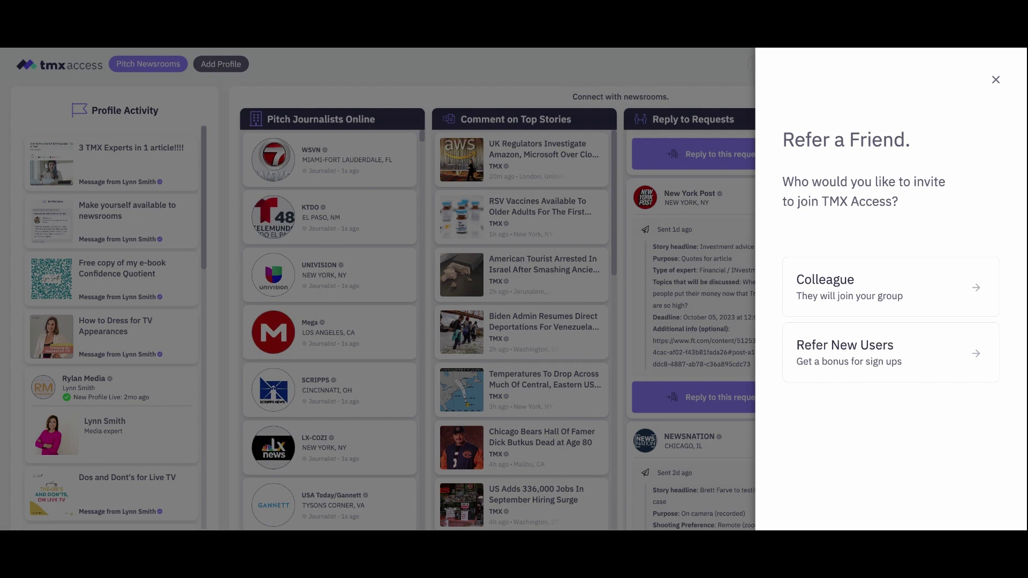
{"action": "left_click", "coordinate": [843, 347]}
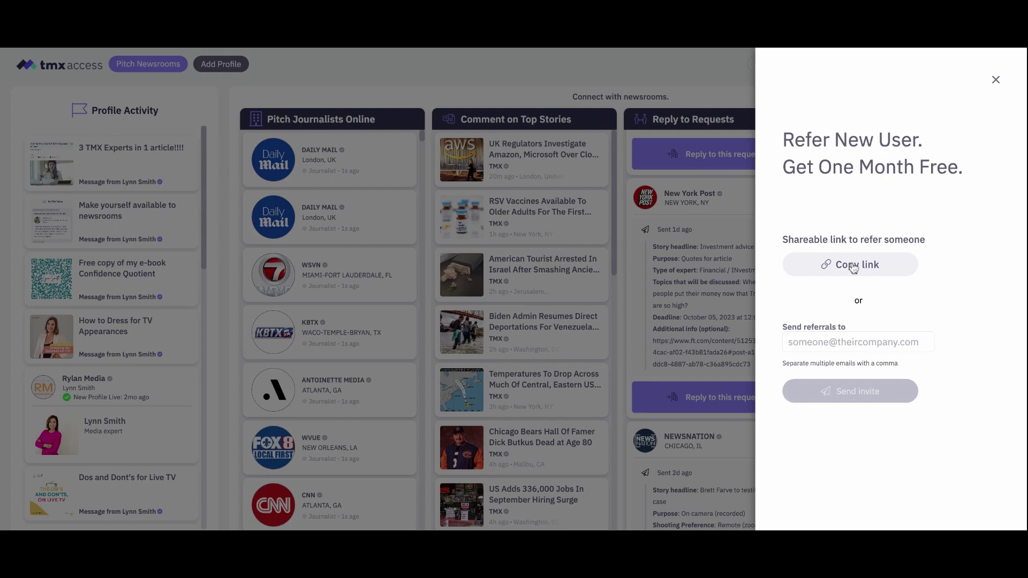
{"action": "left_click", "coordinate": [994, 79]}
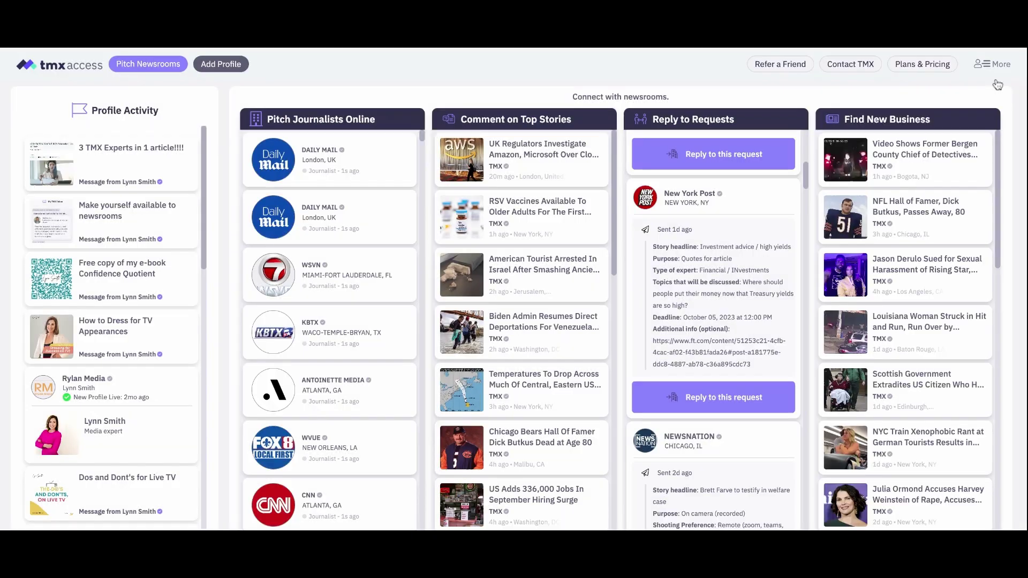
- View the Refer a Friend options for inviting colleagues by shareable link or email, and close them
{"action": "left_click", "coordinate": [776, 66]}
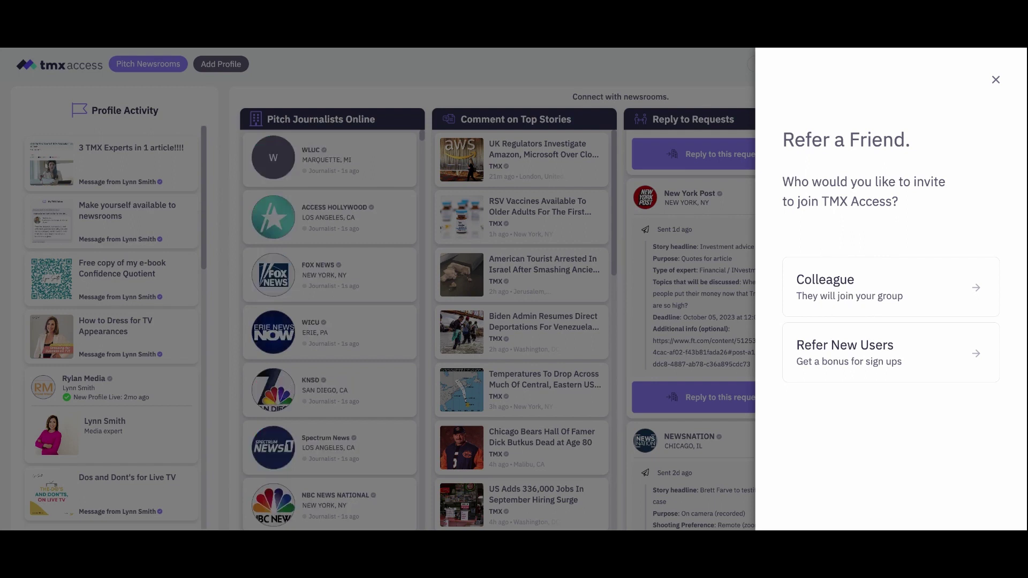
{"action": "left_click", "coordinate": [857, 294]}
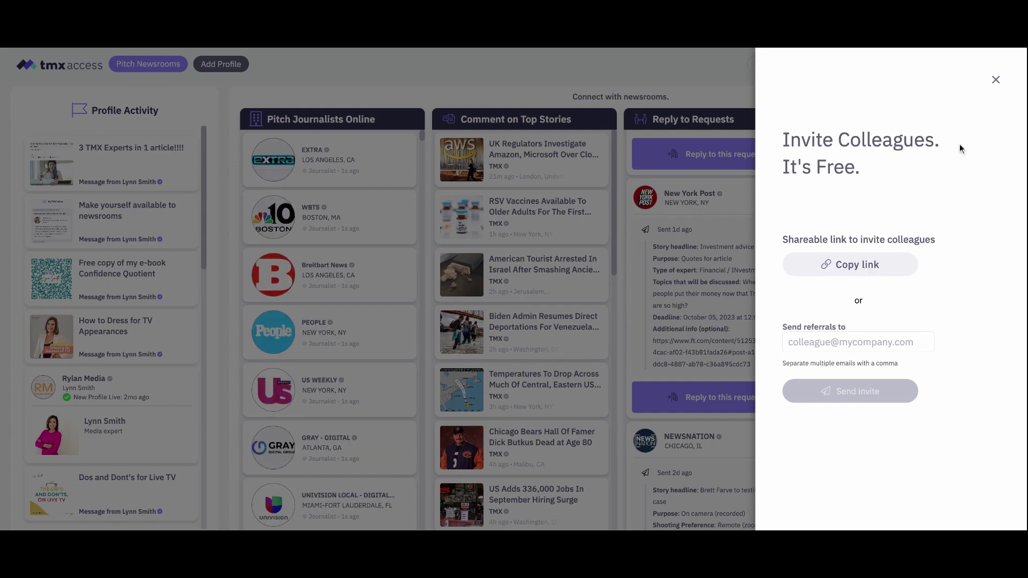
{"action": "left_click", "coordinate": [996, 81]}
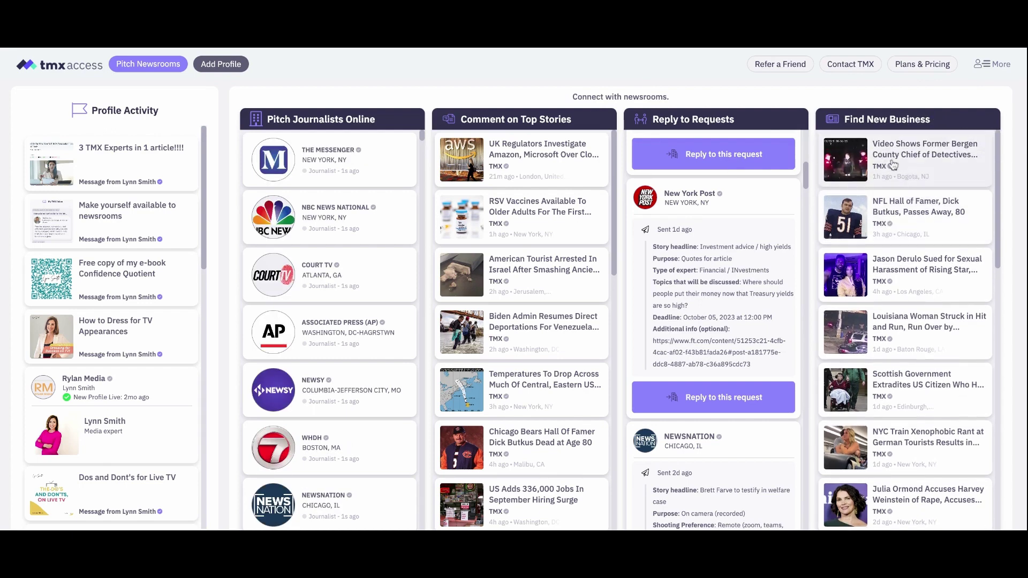
- Open the NFL Hall of Famer story under Find New Business, review its summary and contacts, and return to the dashboard
{"action": "left_click", "coordinate": [897, 216]}
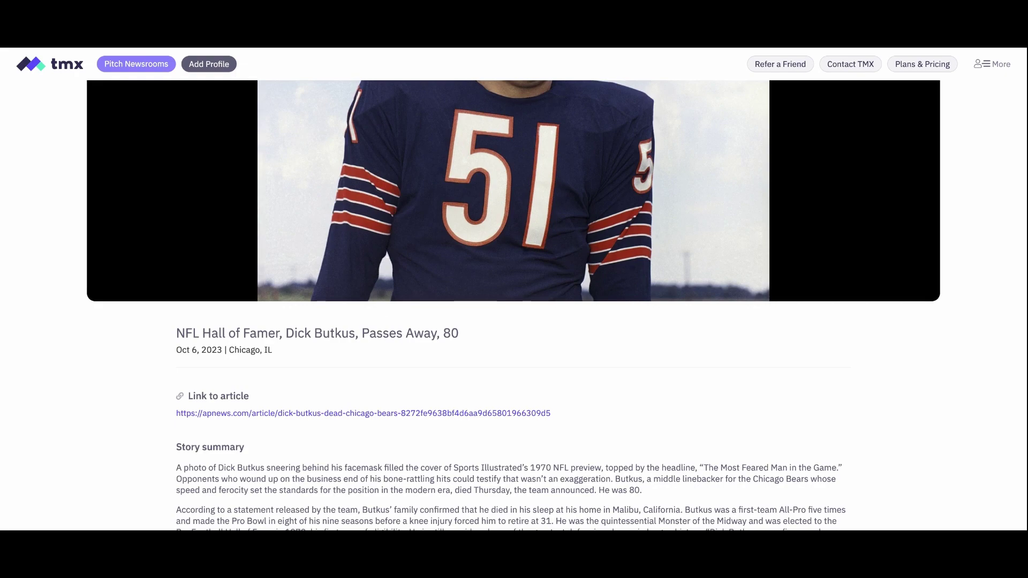
{"action": "scroll", "coordinate": [514, 305], "scroll_direction": "down", "scroll_amount": 7}
{"action": "scroll", "coordinate": [124, 279], "scroll_direction": "down", "scroll_amount": 1}
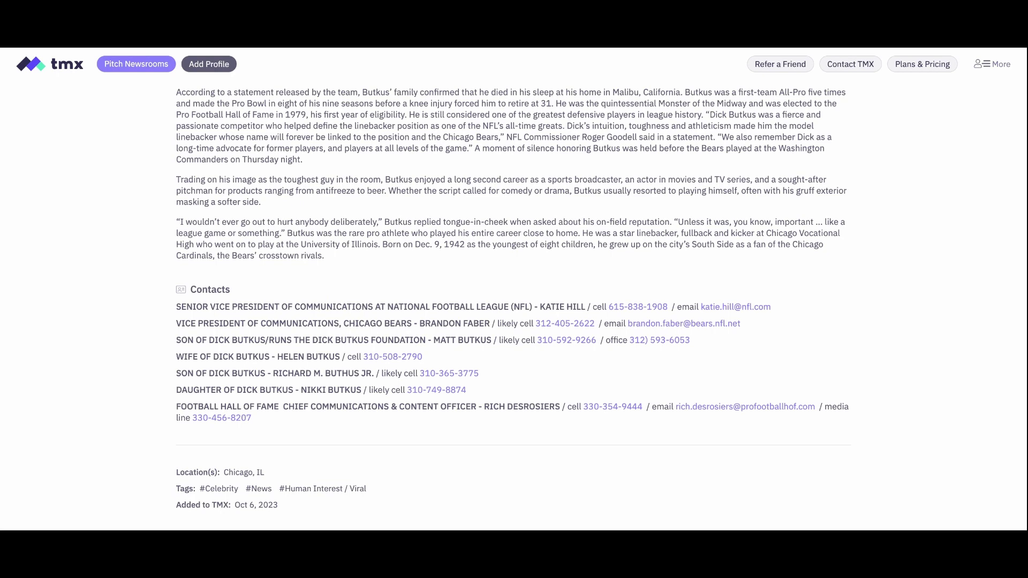
{"action": "scroll", "coordinate": [146, 91], "scroll_direction": "up", "scroll_amount": 15}
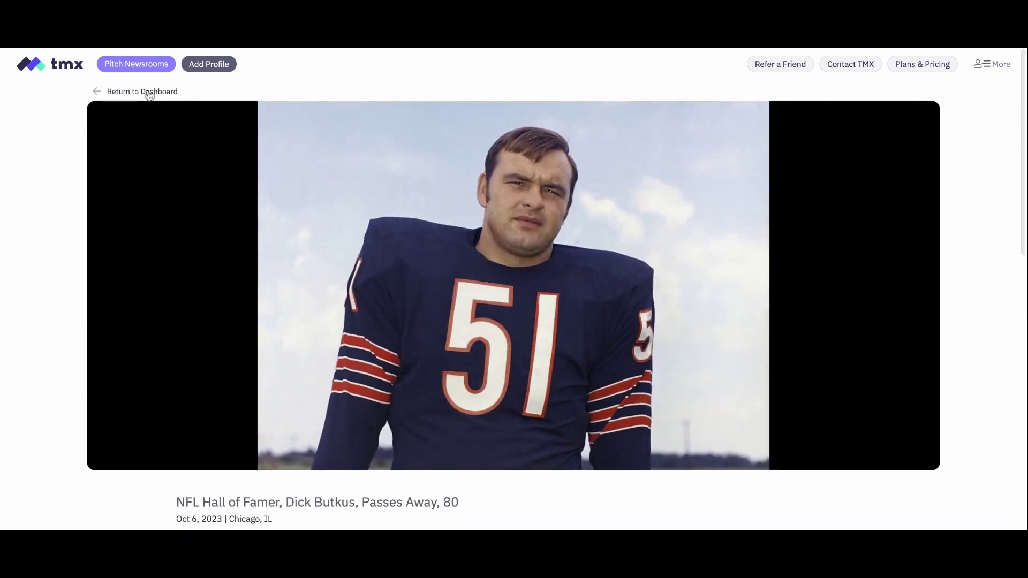
{"action": "left_click", "coordinate": [146, 92]}
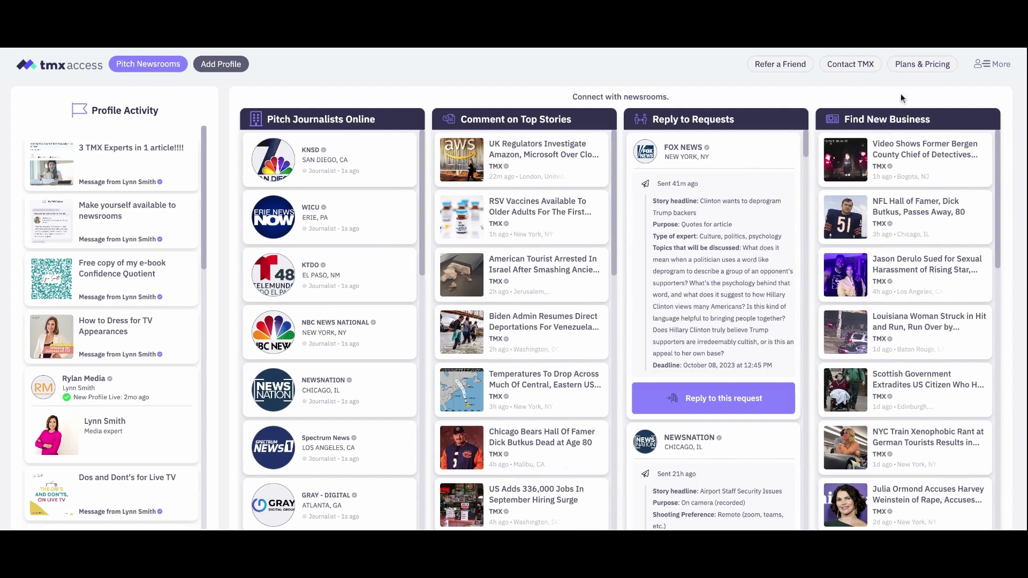
- View the monthly plans and pricing, and sign out of the current account
{"action": "left_click", "coordinate": [921, 64]}
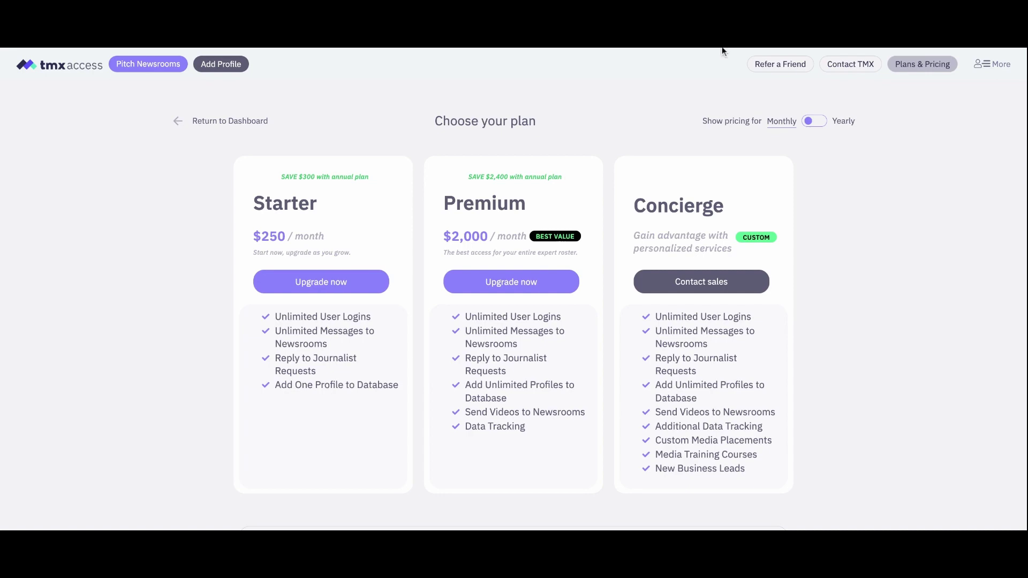
{"action": "left_click", "coordinate": [992, 67]}
{"action": "left_click", "coordinate": [815, 292]}
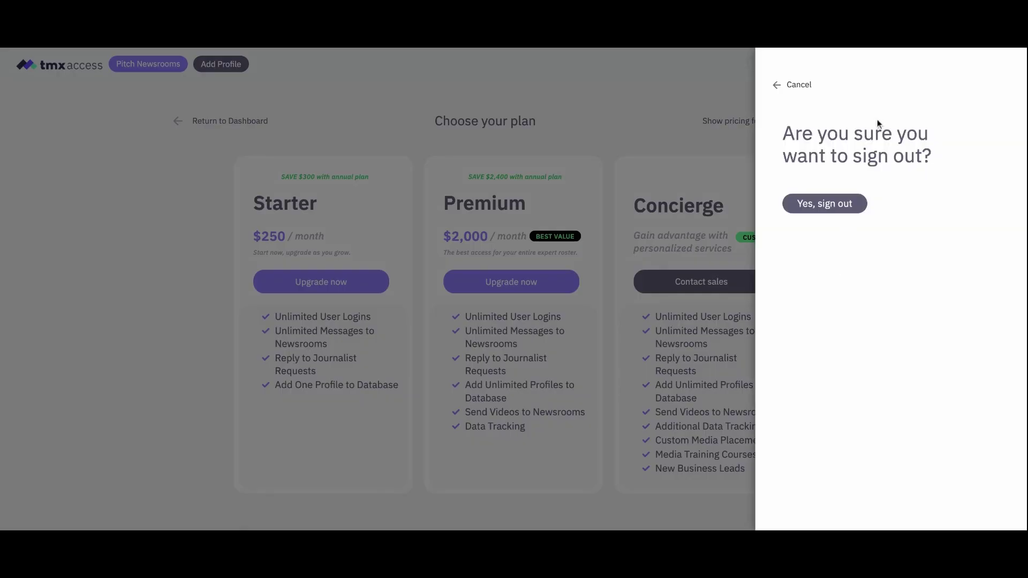
{"action": "left_click", "coordinate": [816, 210]}
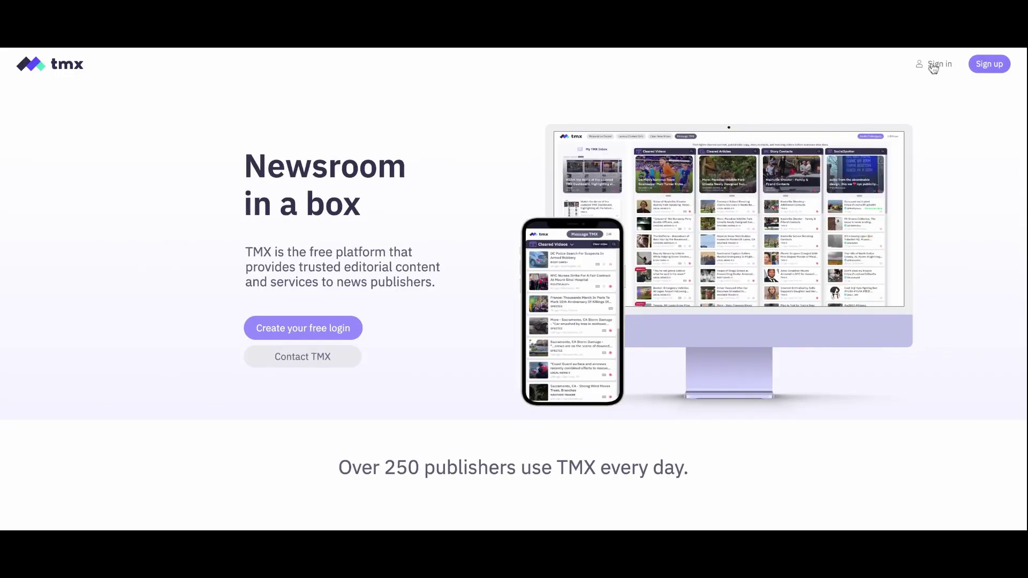
- Sign in to the newsroom account using its saved work email and password
{"action": "left_click", "coordinate": [933, 65]}
{"action": "left_click", "coordinate": [805, 181]}
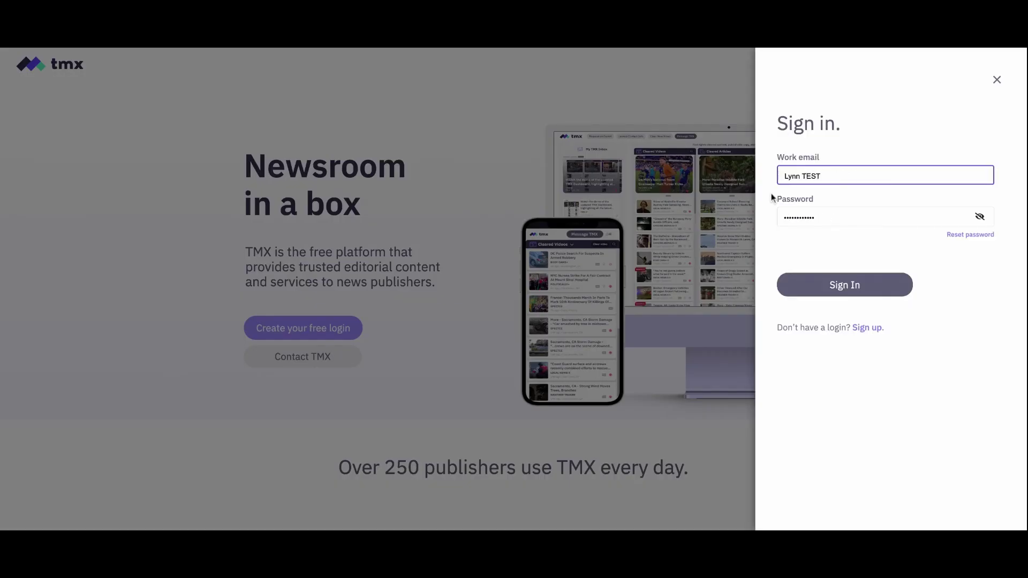
{"action": "left_click", "coordinate": [885, 291]}
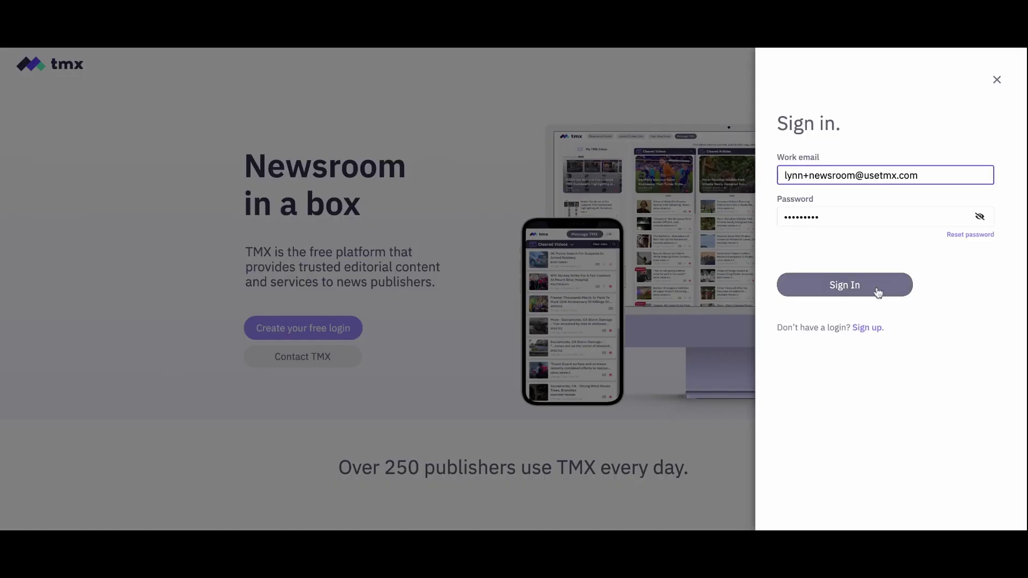
{"action": "left_click", "coordinate": [878, 291]}
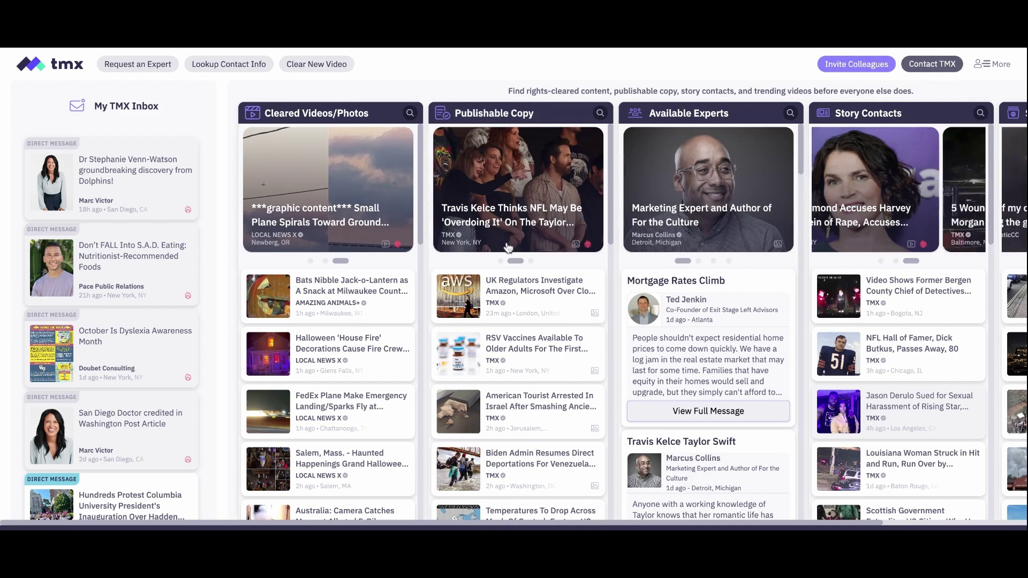
- Look through the stories in the Publishable Copy column and return to its start
{"action": "scroll", "coordinate": [516, 320], "scroll_direction": "down", "scroll_amount": 3}
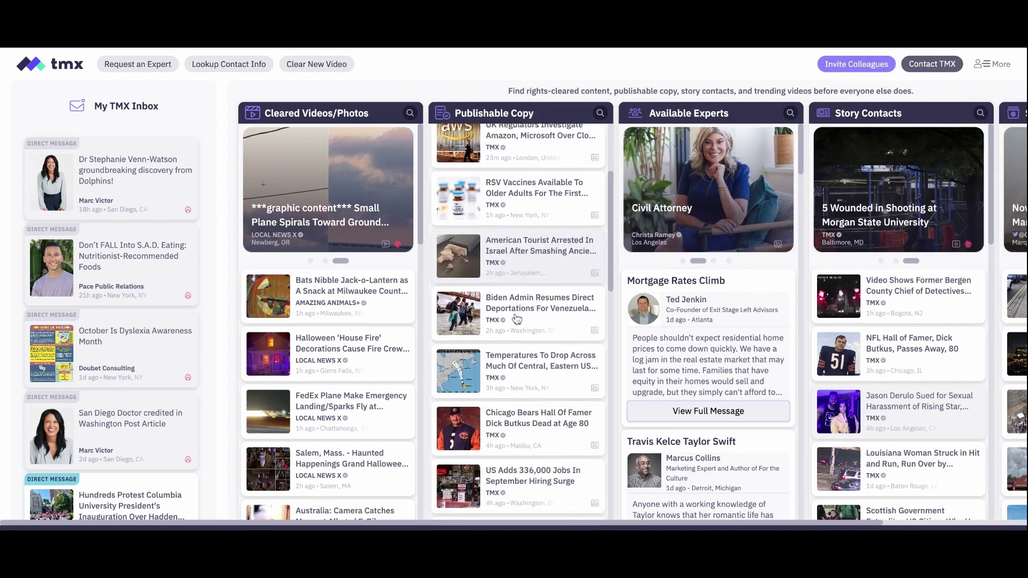
{"action": "scroll", "coordinate": [516, 320], "scroll_direction": "down", "scroll_amount": 1}
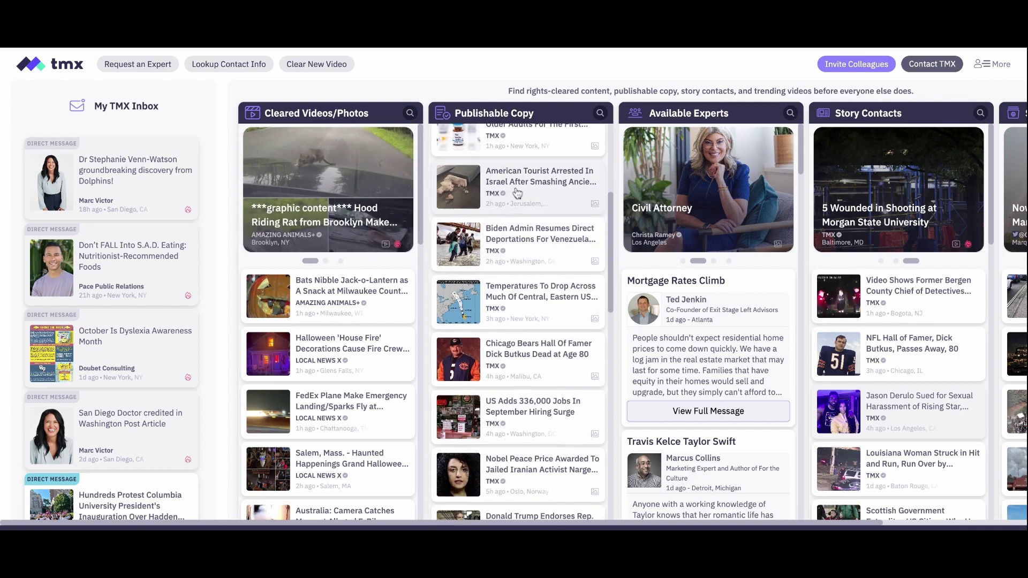
{"action": "scroll", "coordinate": [518, 225], "scroll_direction": "up", "scroll_amount": 3}
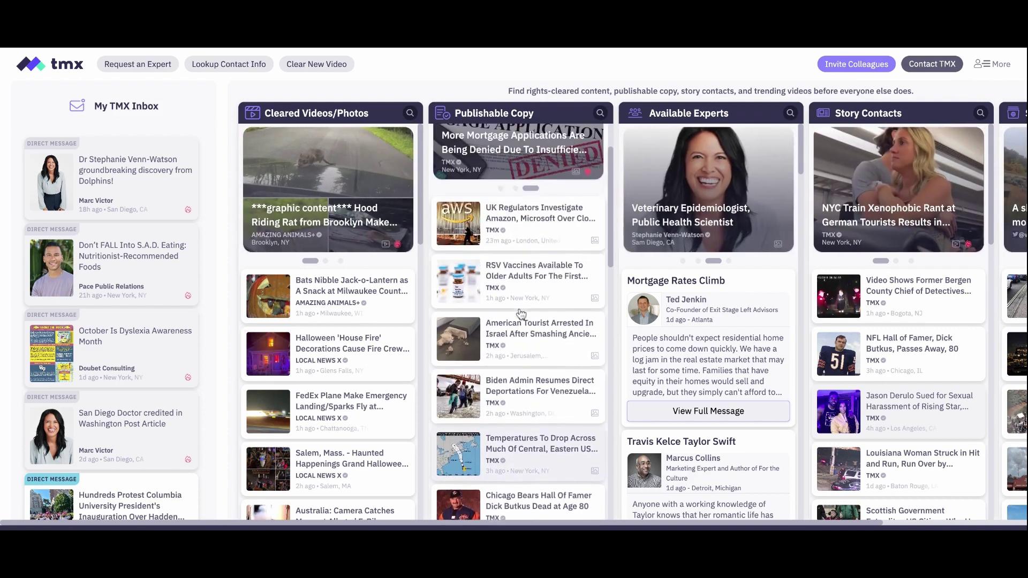
{"action": "scroll", "coordinate": [521, 314], "scroll_direction": "up", "scroll_amount": 1}
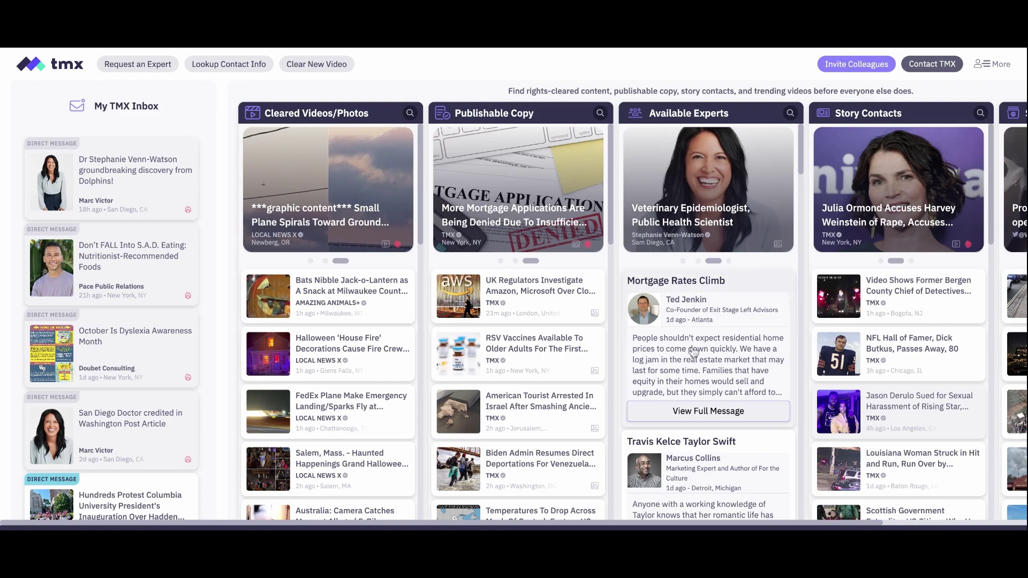
- Open the profile of the expert who sent the Mortgage Rates Climb message, and briefly play and pause its video
{"action": "left_click", "coordinate": [685, 304]}
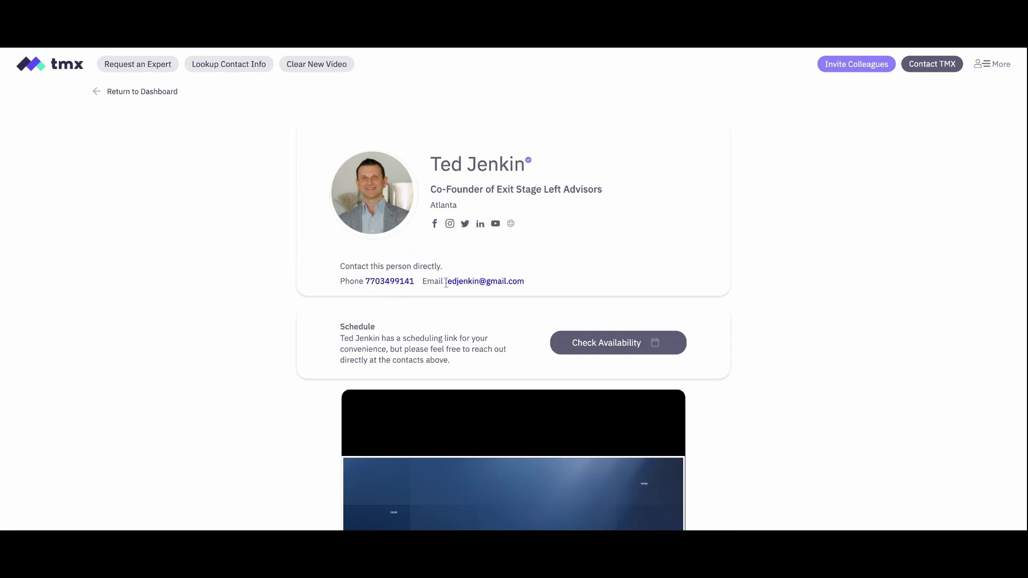
{"action": "scroll", "coordinate": [287, 436], "scroll_direction": "down", "scroll_amount": 4}
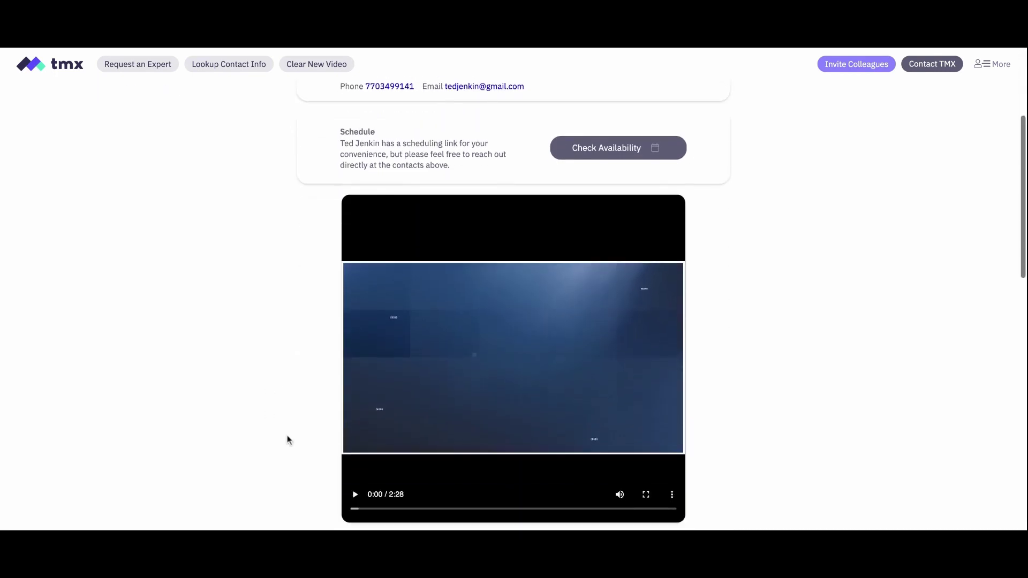
{"action": "left_click", "coordinate": [355, 495]}
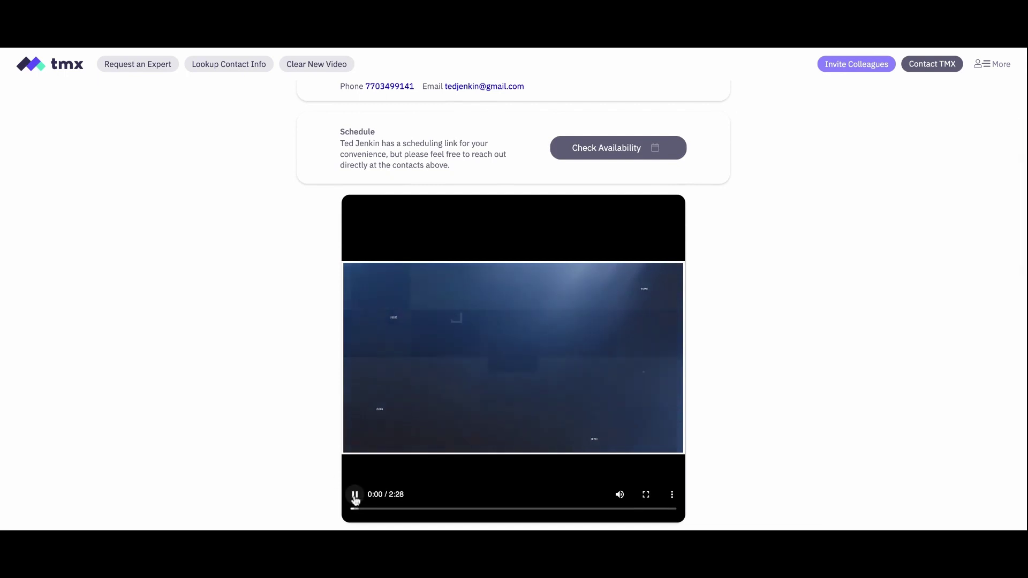
{"action": "left_click", "coordinate": [583, 248]}
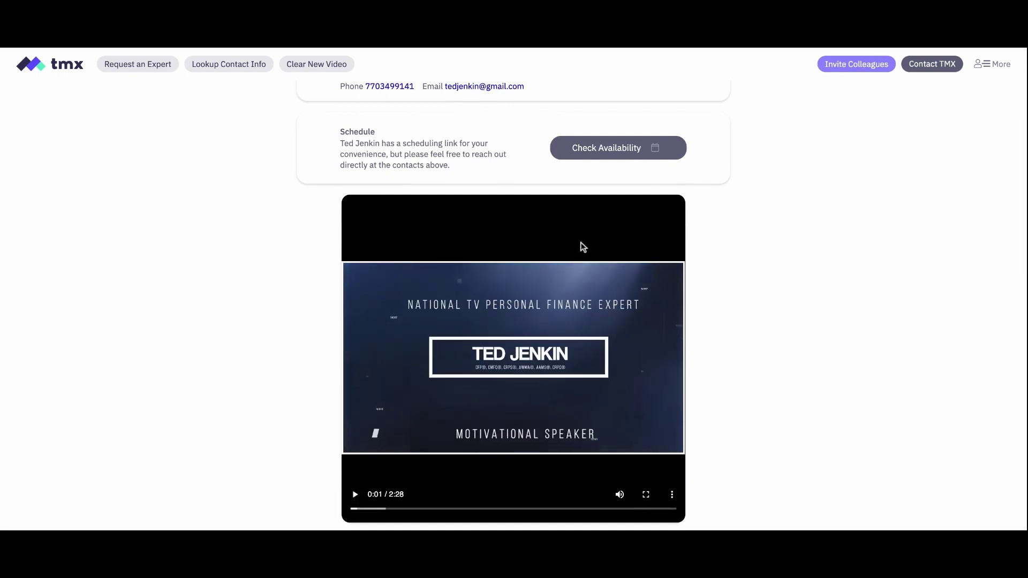
- Review the expert's bio and links to other media appearances, and return to the dashboard
{"action": "scroll", "coordinate": [396, 379], "scroll_direction": "down", "scroll_amount": 4}
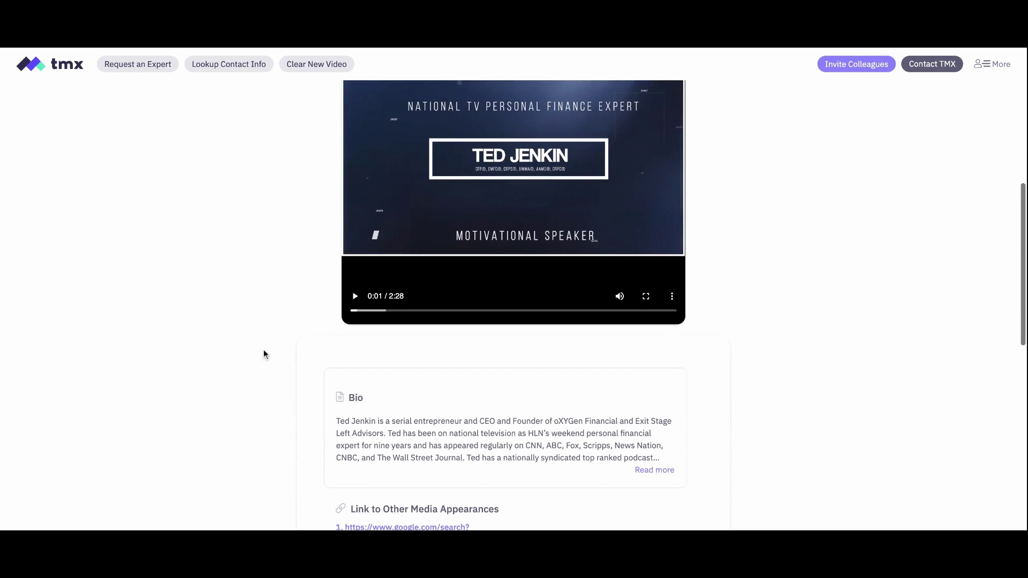
{"action": "scroll", "coordinate": [279, 466], "scroll_direction": "down", "scroll_amount": 3}
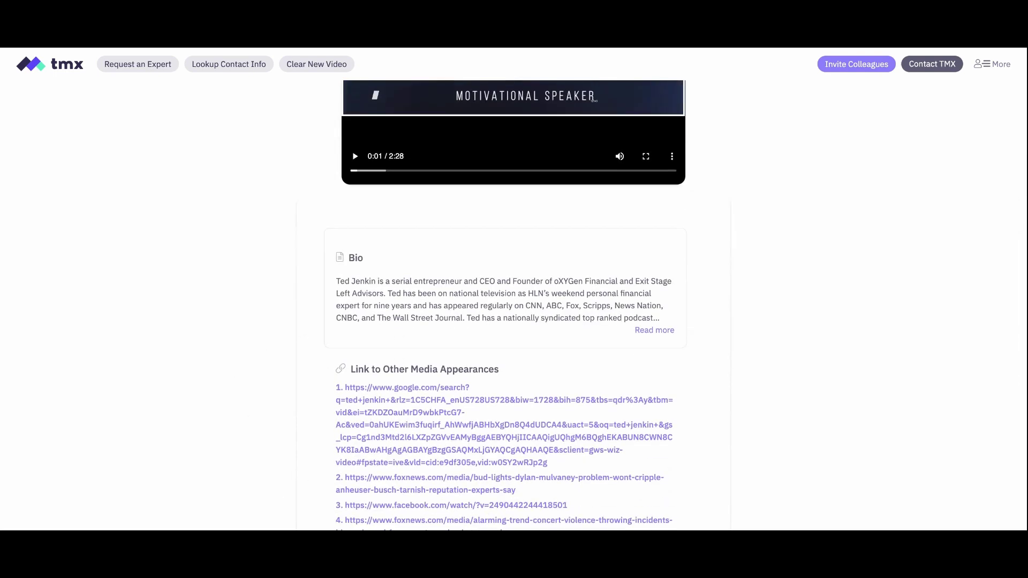
{"action": "scroll", "coordinate": [513, 299], "scroll_direction": "up", "scroll_amount": 10}
{"action": "left_click", "coordinate": [128, 96]}
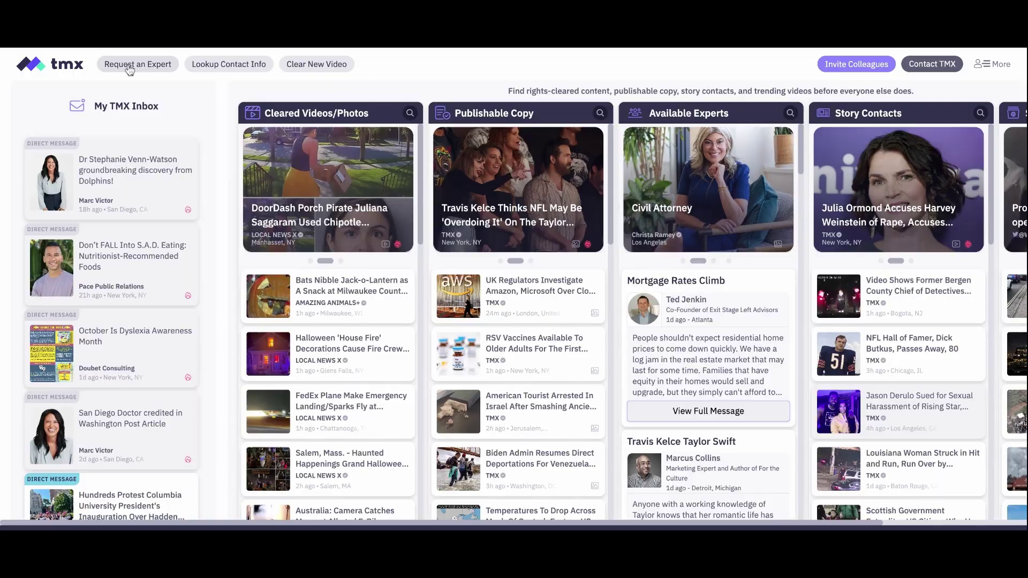
- Open an expert request, choose On camera (live) as its purpose, review the fields required, and close it without sending
{"action": "left_click", "coordinate": [129, 70]}
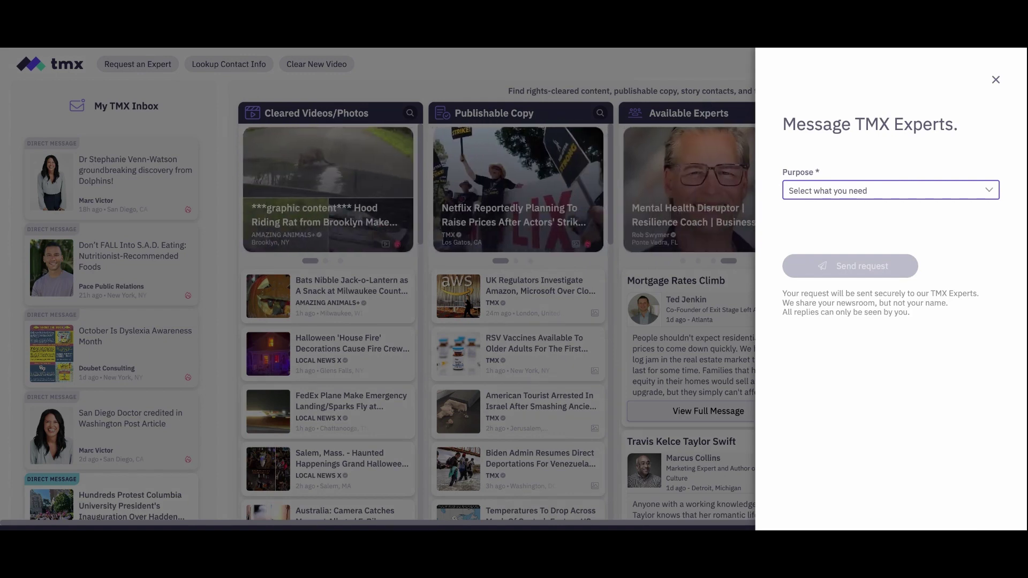
{"action": "left_click", "coordinate": [855, 215]}
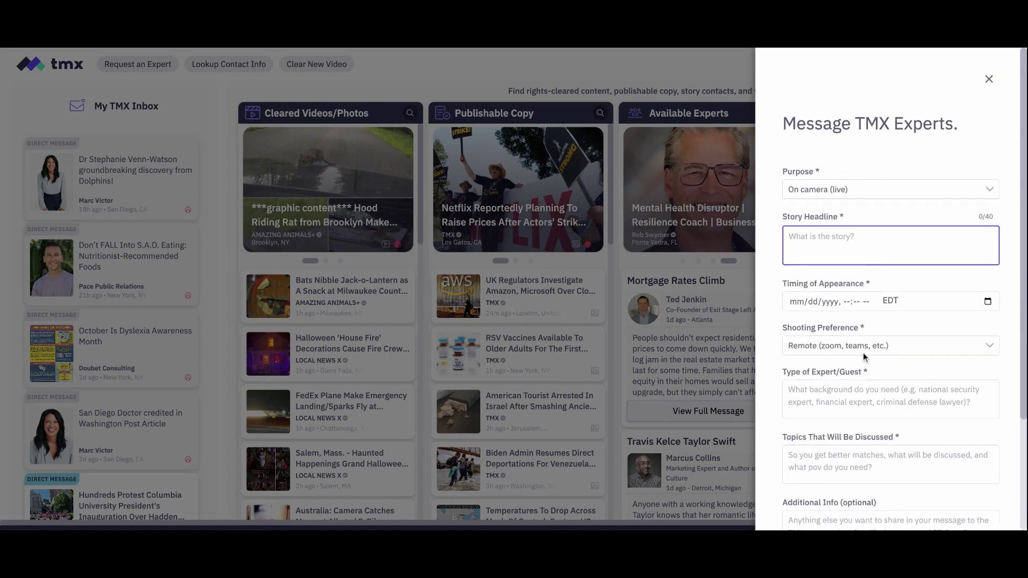
{"action": "scroll", "coordinate": [862, 352], "scroll_direction": "down", "scroll_amount": 3}
{"action": "scroll", "coordinate": [973, 119], "scroll_direction": "up", "scroll_amount": 3}
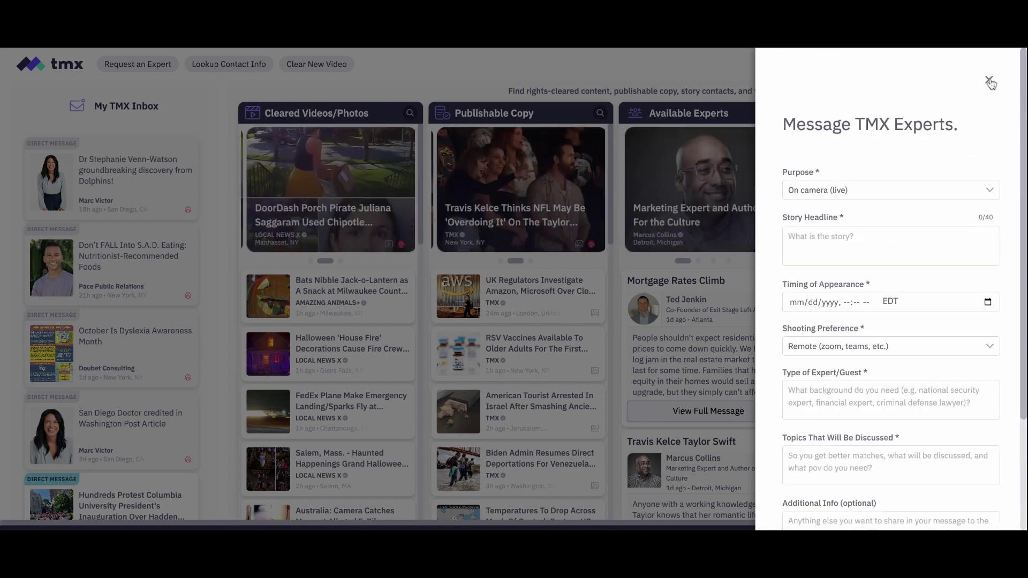
{"action": "left_click", "coordinate": [990, 81]}
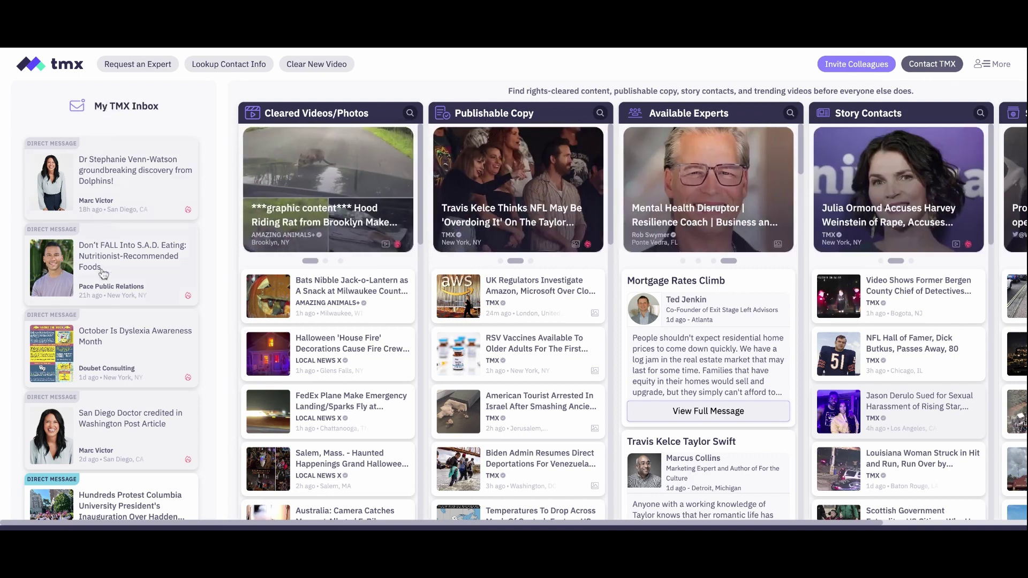
- Look through the direct messages in My TMX Inbox and return to the newest one
{"action": "scroll", "coordinate": [99, 271], "scroll_direction": "down", "scroll_amount": 2}
{"action": "scroll", "coordinate": [103, 274], "scroll_direction": "down", "scroll_amount": 2}
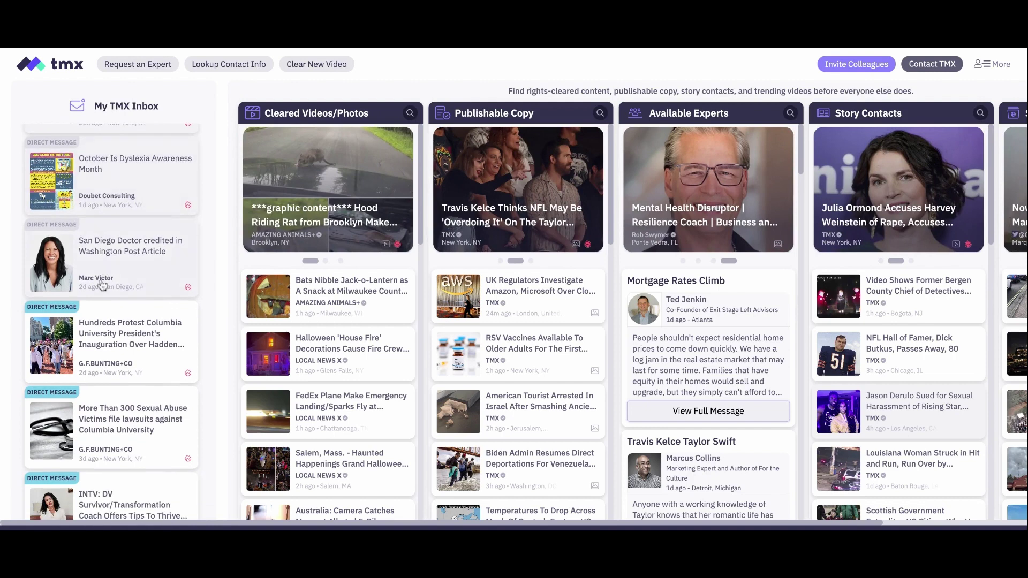
{"action": "scroll", "coordinate": [102, 335], "scroll_direction": "up", "scroll_amount": 4}
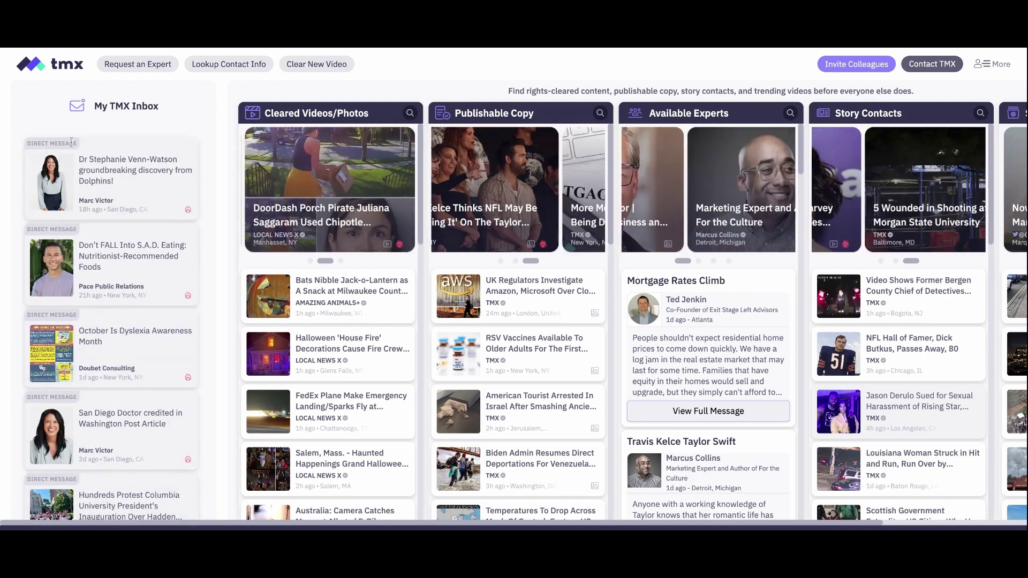
- Open the inbox message about the groundbreaking discovery from dolphins, review its summary, link and contacts, and return to the dashboard
{"action": "left_click", "coordinate": [123, 145]}
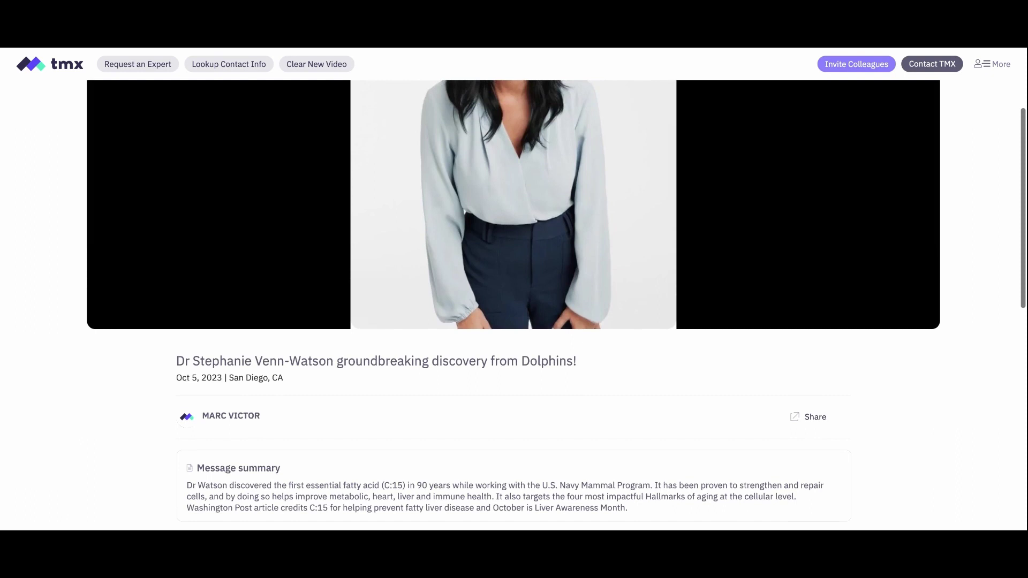
{"action": "scroll", "coordinate": [133, 436], "scroll_direction": "down", "scroll_amount": 4}
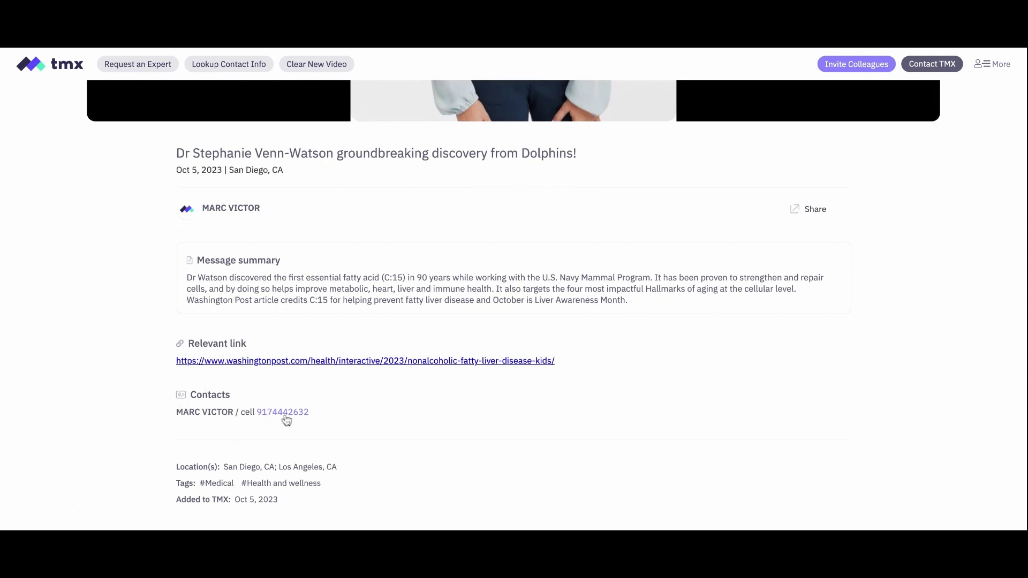
{"action": "scroll", "coordinate": [286, 420], "scroll_direction": "up", "scroll_amount": 8}
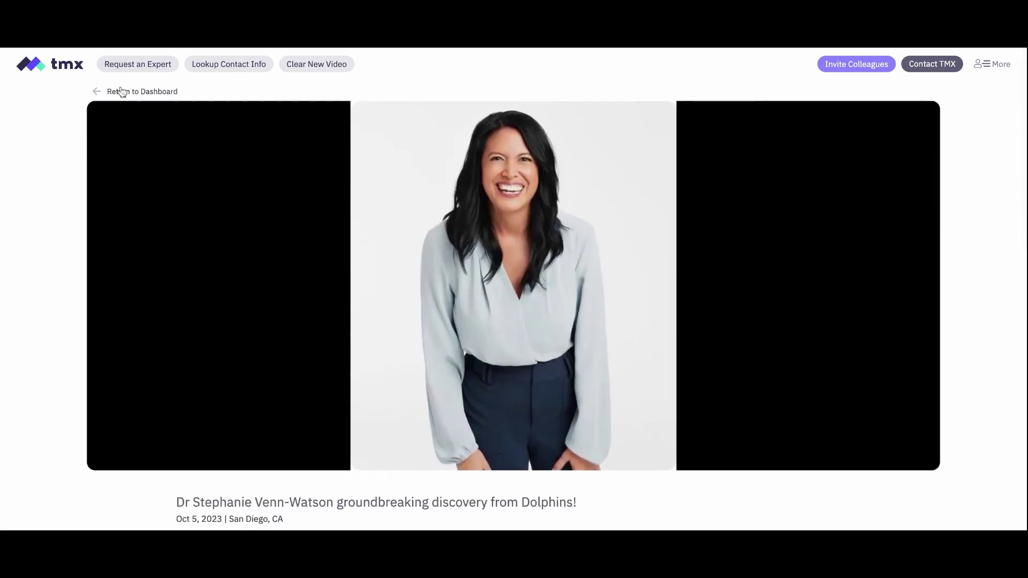
{"action": "left_click", "coordinate": [121, 91]}
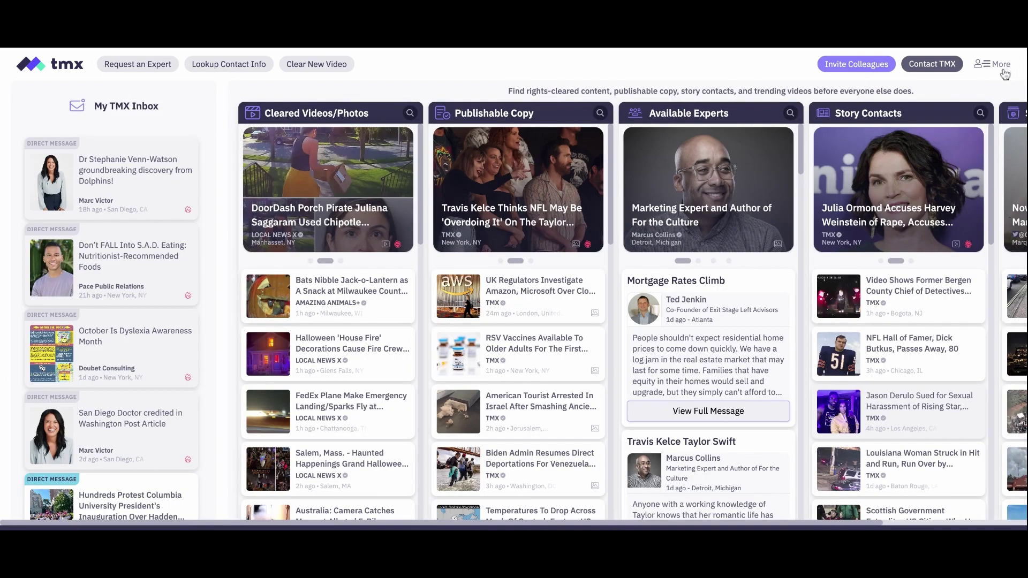